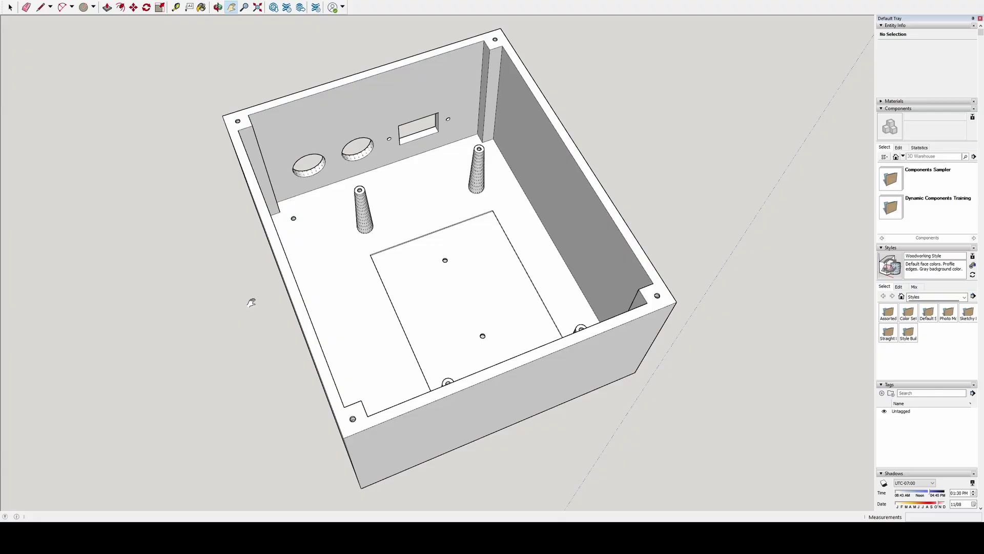
# Step: Orbit the enclosure in SketchUp to show its front wall with the square opening and round holes
pyautogui.moveTo(250, 301)
pyautogui.mouseDown()
pyautogui.moveTo(307, 283)
pyautogui.moveTo(448, 408)
pyautogui.moveTo(492, 325)
pyautogui.moveTo(448, 377)
pyautogui.moveTo(468, 345)
pyautogui.moveTo(413, 113)
pyautogui.mouseUp()
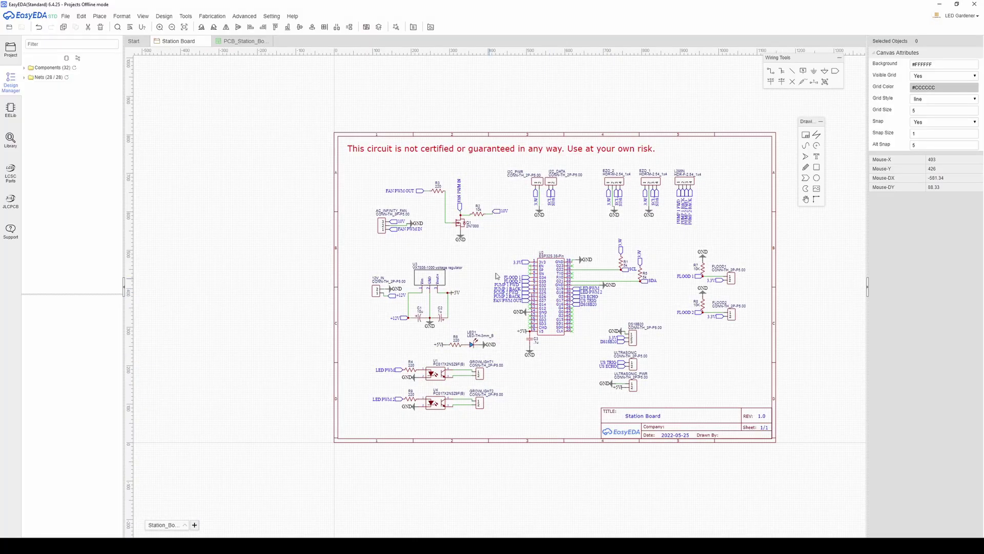
# Step: Switch to the PCB_Station_Board layout and zoom to fit the routed two-layer board
pyautogui.scroll(2, 674, 261)
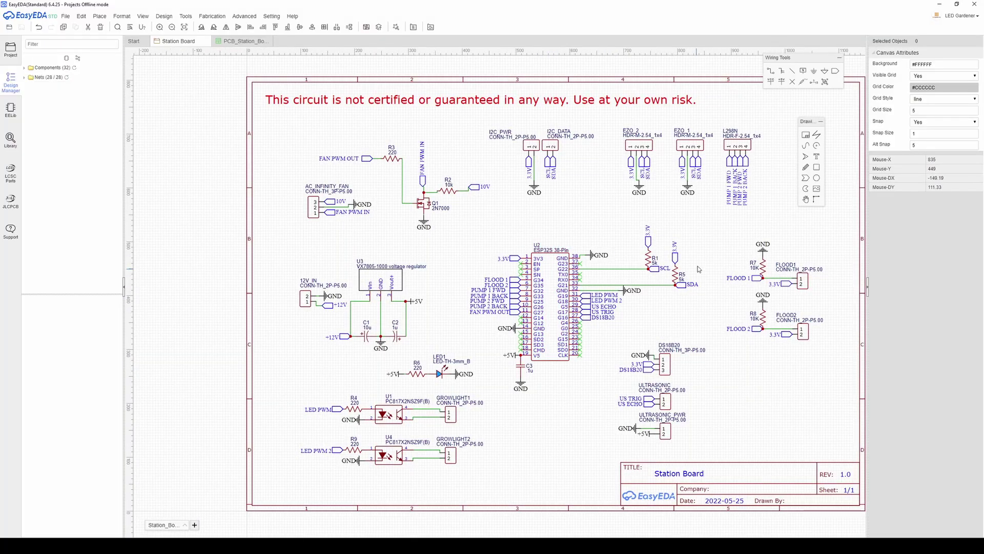
pyautogui.scroll(-1, 674, 261)
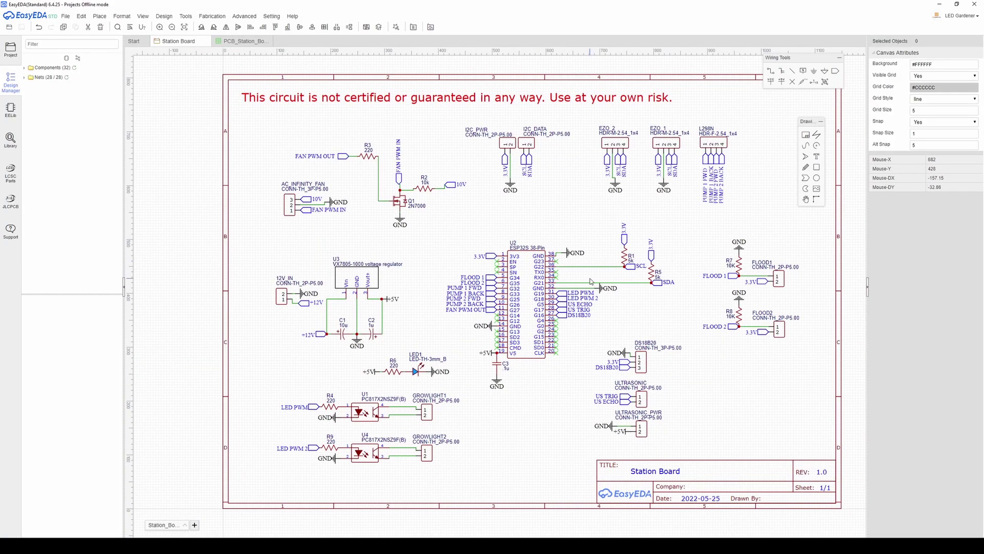
pyautogui.click(253, 45)
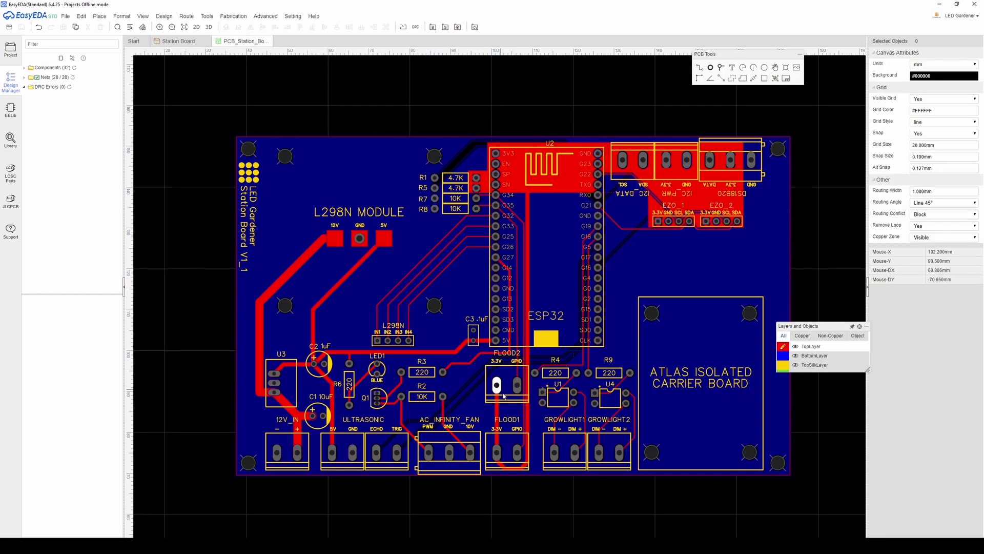
pyautogui.scroll(-2, 429, 353)
pyautogui.scroll(5, 430, 353)
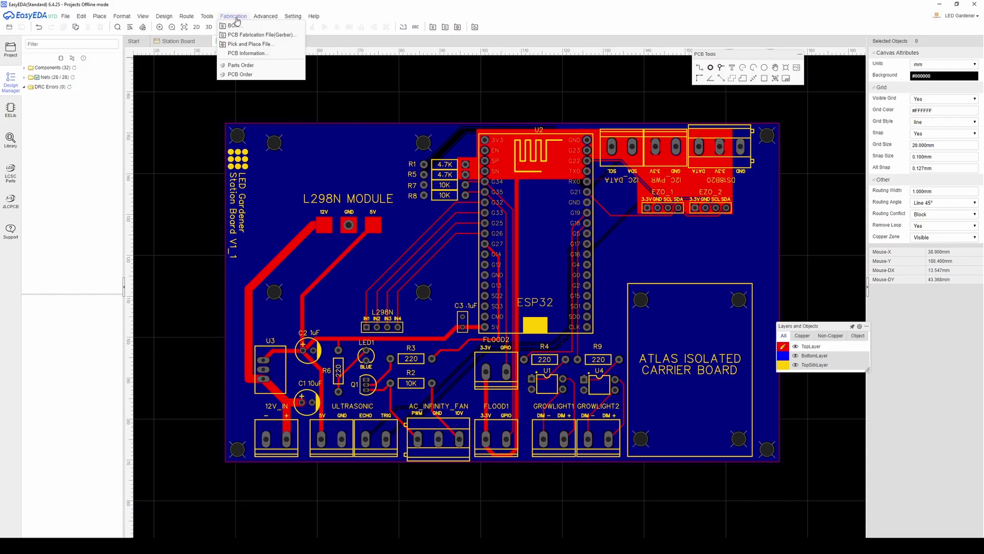
# Step: Generate Gerber without the DRC check, set PCB colour to Yellow, then return to the Station Board schematic
pyautogui.click(244, 35)
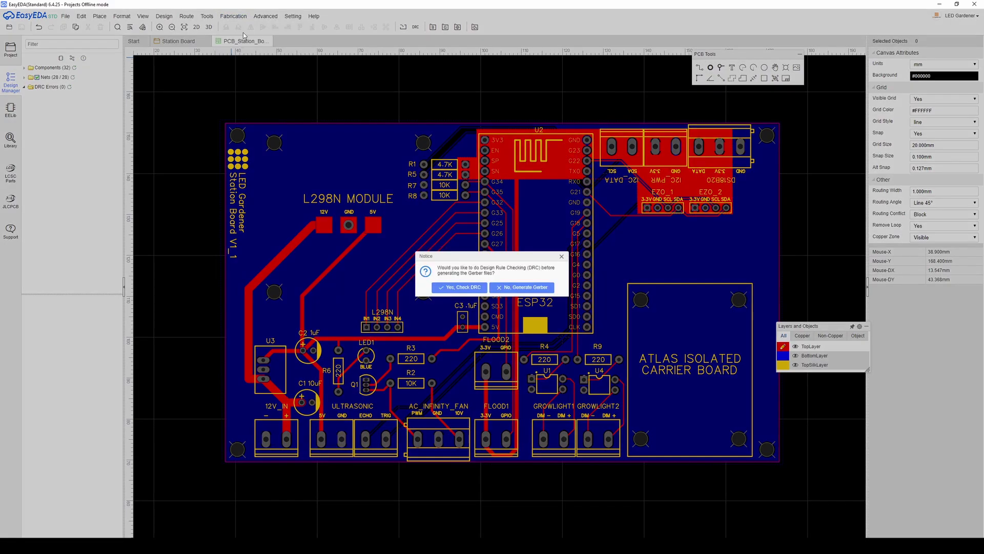
pyautogui.click(450, 289)
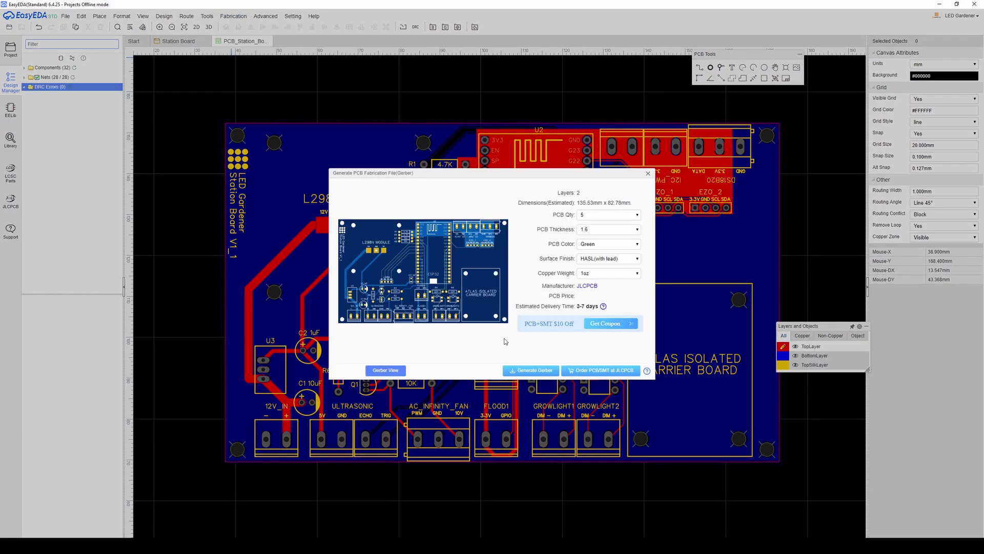
pyautogui.click(638, 245)
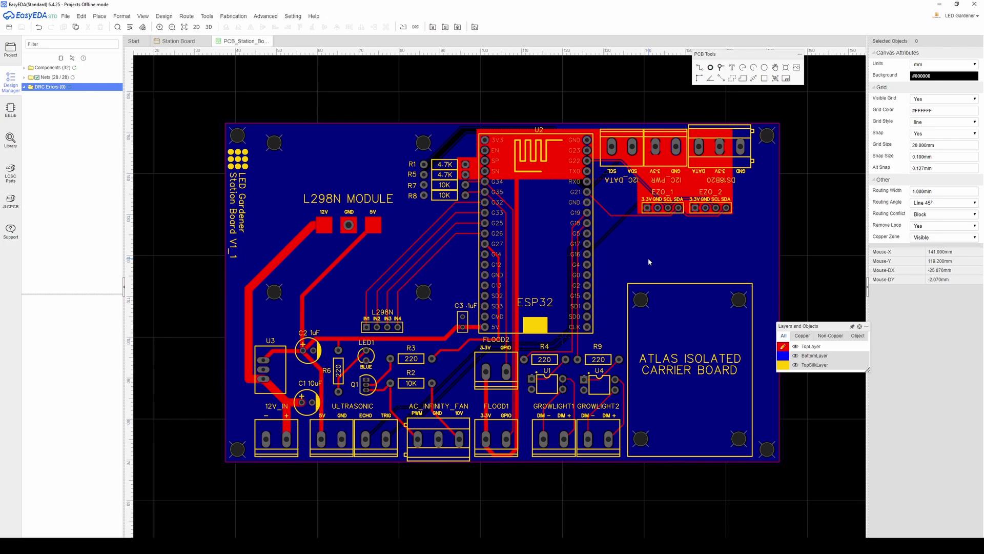
pyautogui.click(186, 43)
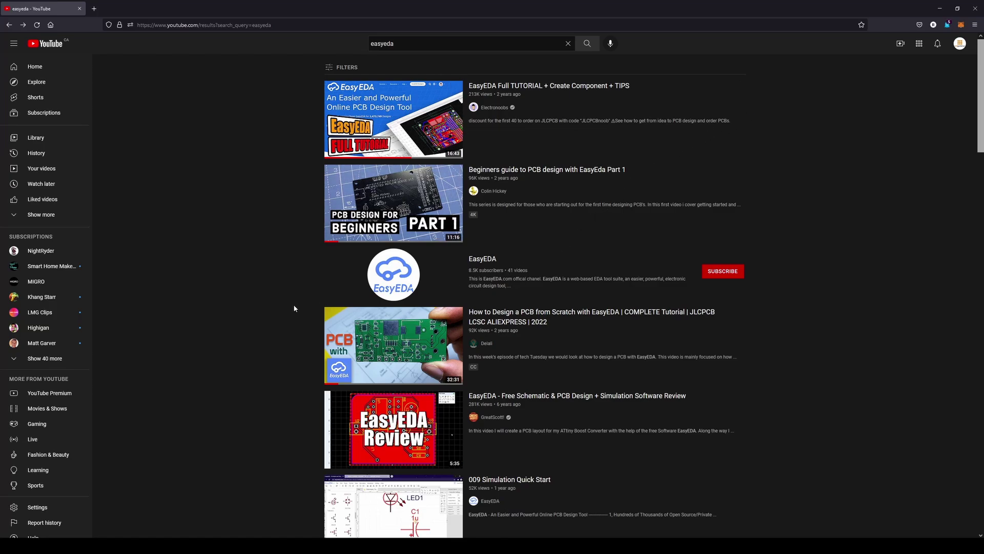
# Step: Play '002 How to Create the Project' from the EasyEDA channel playlists and skip ahead to its PCB section
pyautogui.click(401, 271)
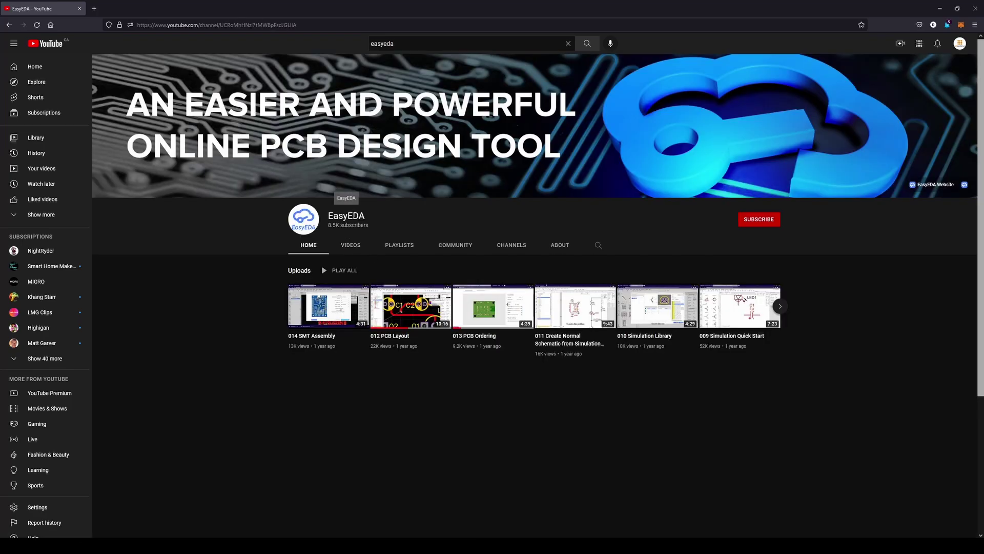
pyautogui.click(398, 246)
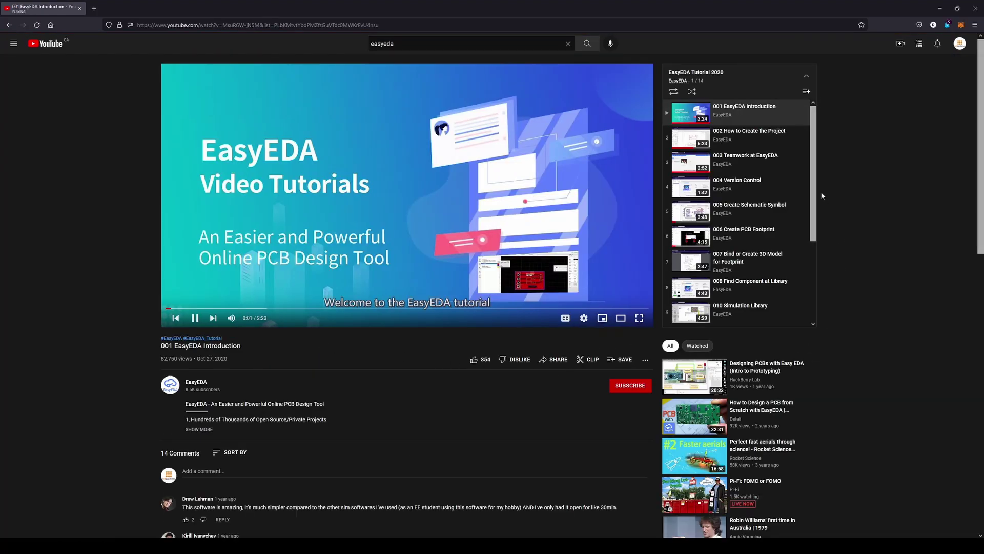
pyautogui.click(739, 139)
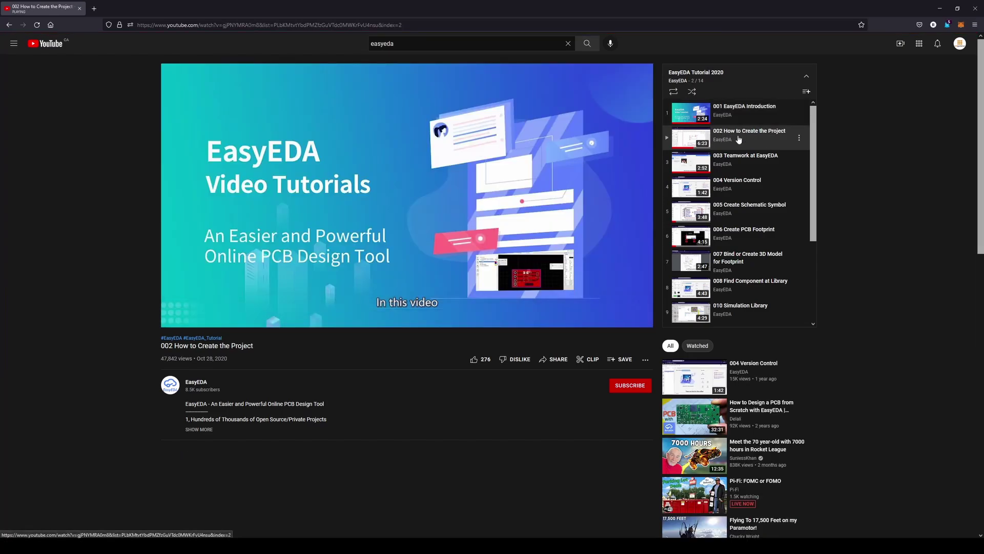
pyautogui.click(373, 308)
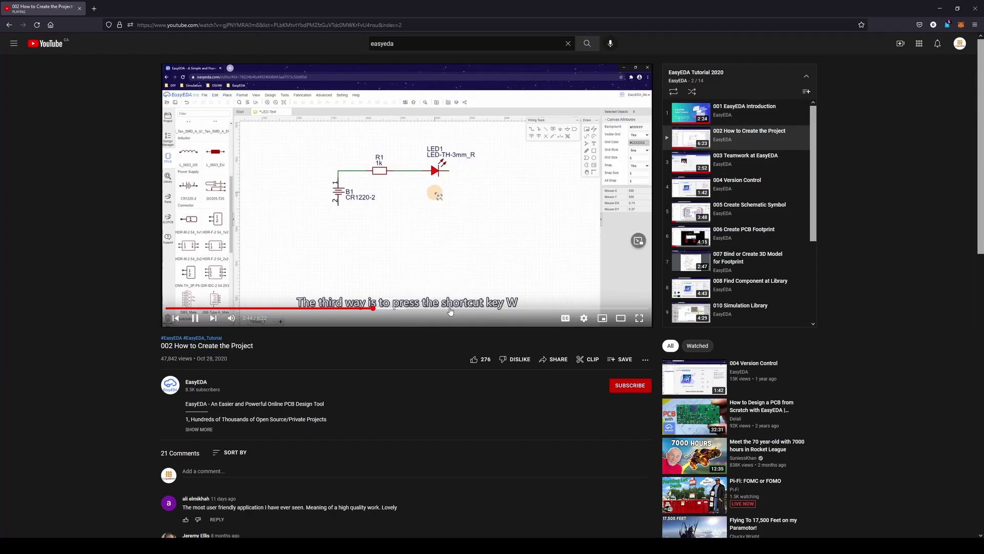
pyautogui.click(450, 308)
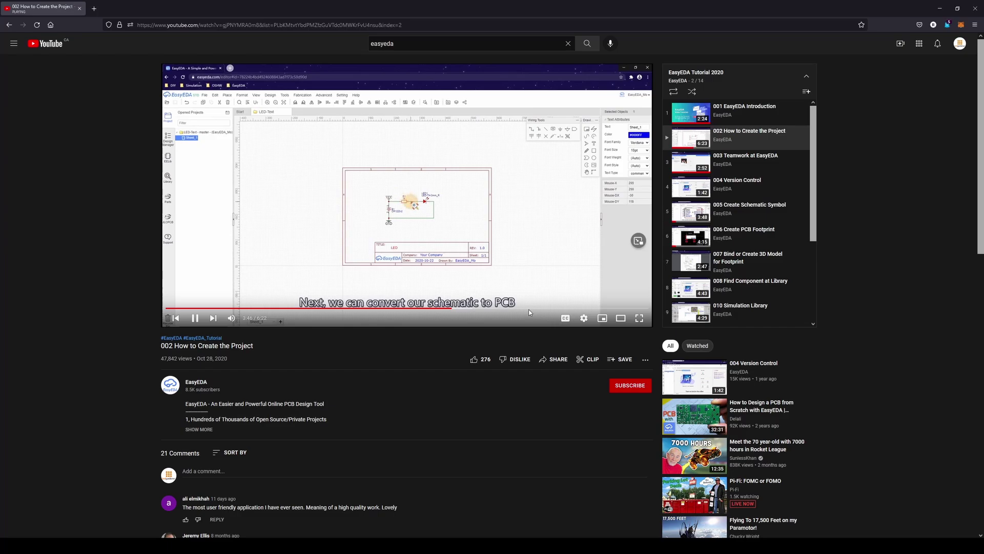
pyautogui.click(536, 308)
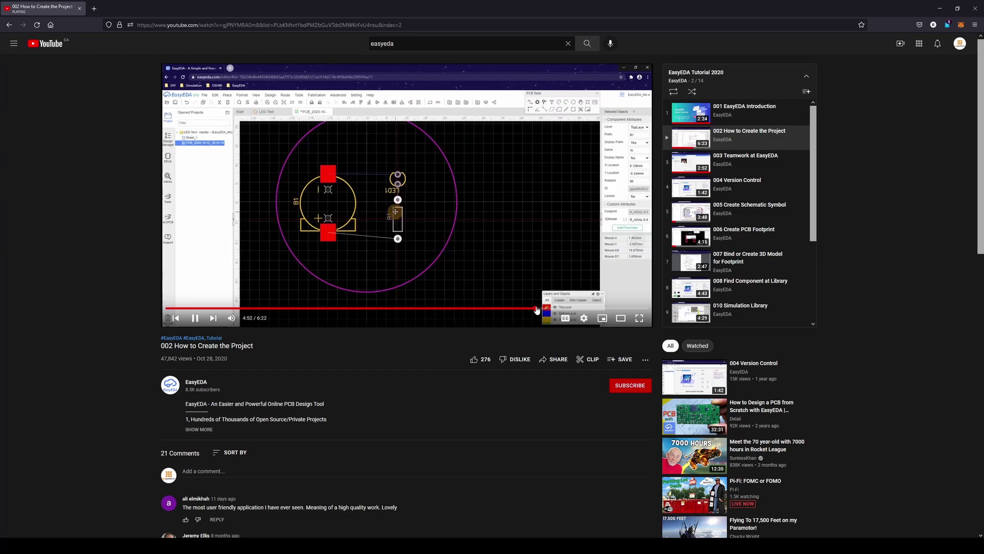
pyautogui.scroll(-3, 735, 238)
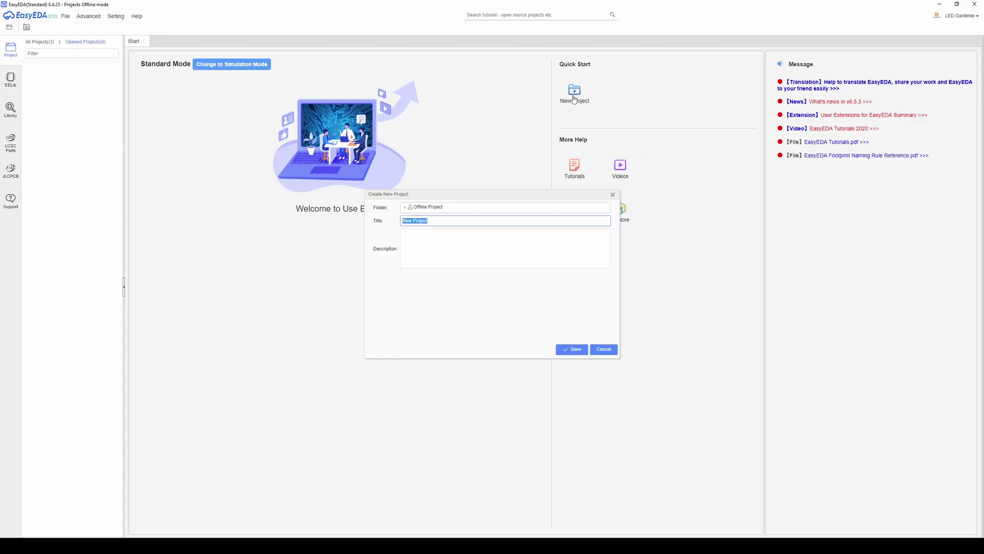
# Step: Save a new offline project titled 'Demo' and show the EELib library beside its blank Sheet_1
pyautogui.write('Demo')
pyautogui.click(568, 350)
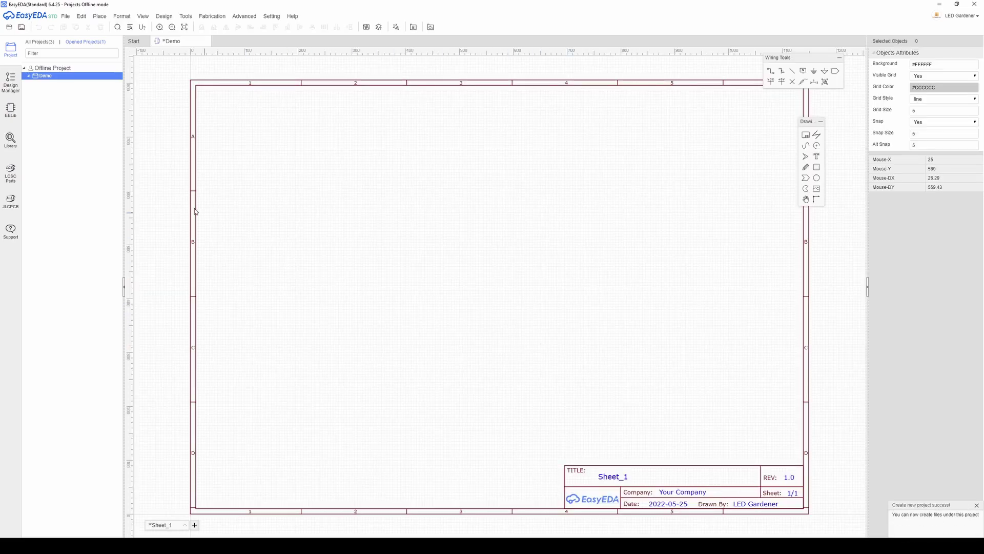
pyautogui.click(10, 110)
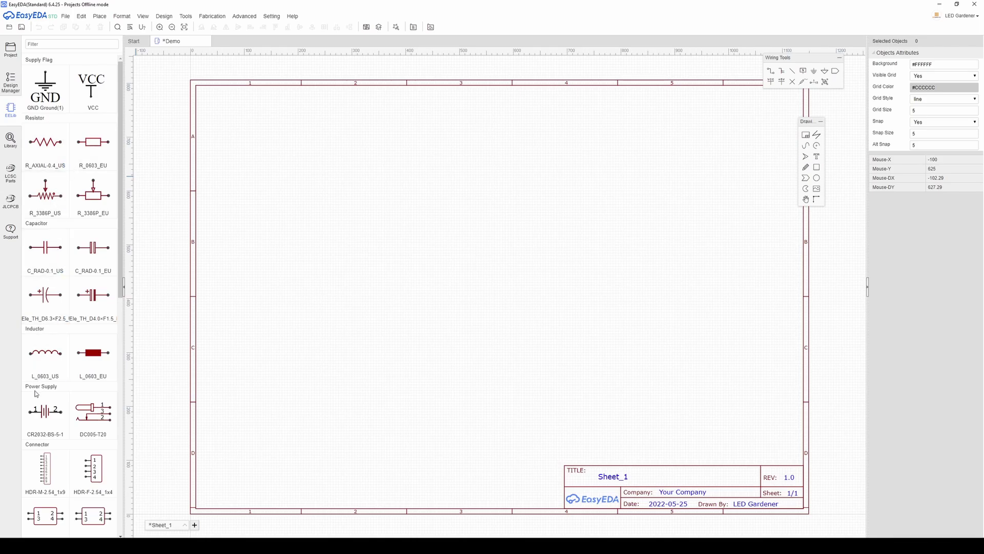
pyautogui.scroll(-2, 41, 405)
# Step: Place header H1 (HDR-F-2.54_1x4) near the top and resistor R1 using the R_0805_US variant
pyautogui.scroll(-1, 41, 405)
pyautogui.click(94, 353)
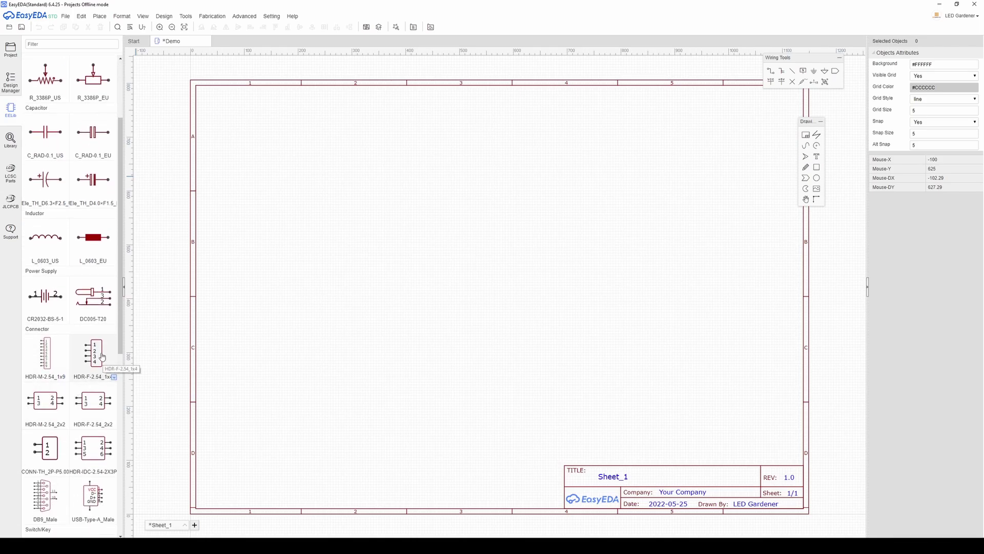
pyautogui.click(368, 152)
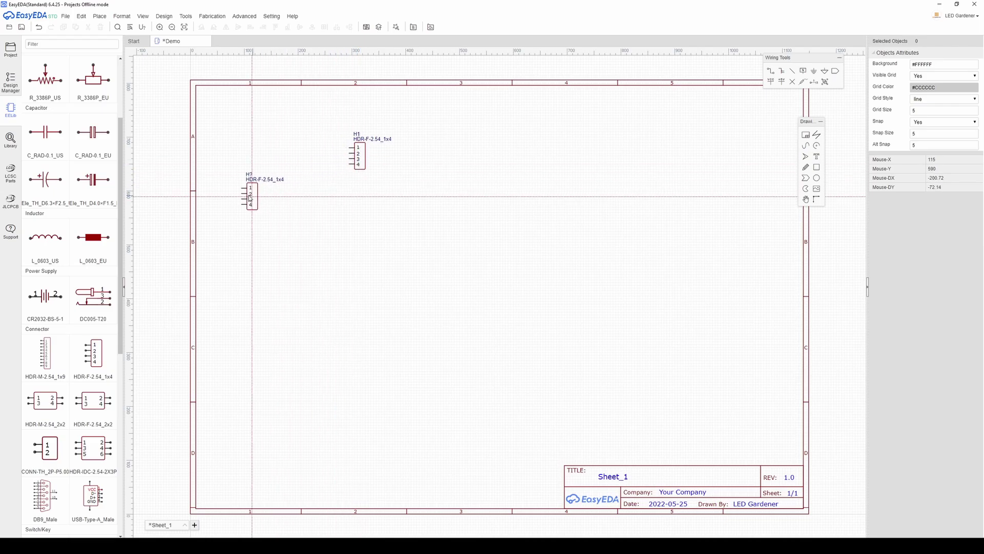
pyautogui.scroll(2, 57, 184)
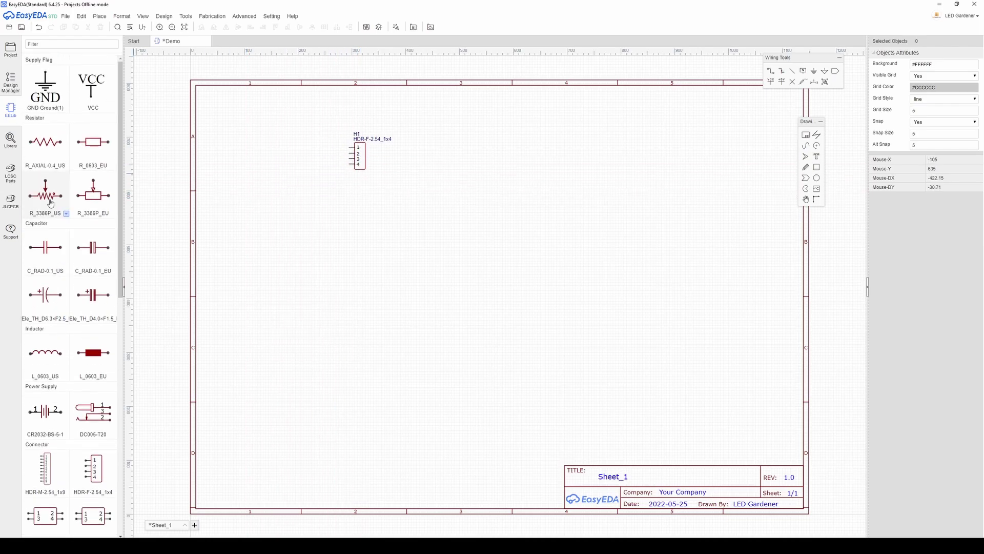
pyautogui.click(67, 166)
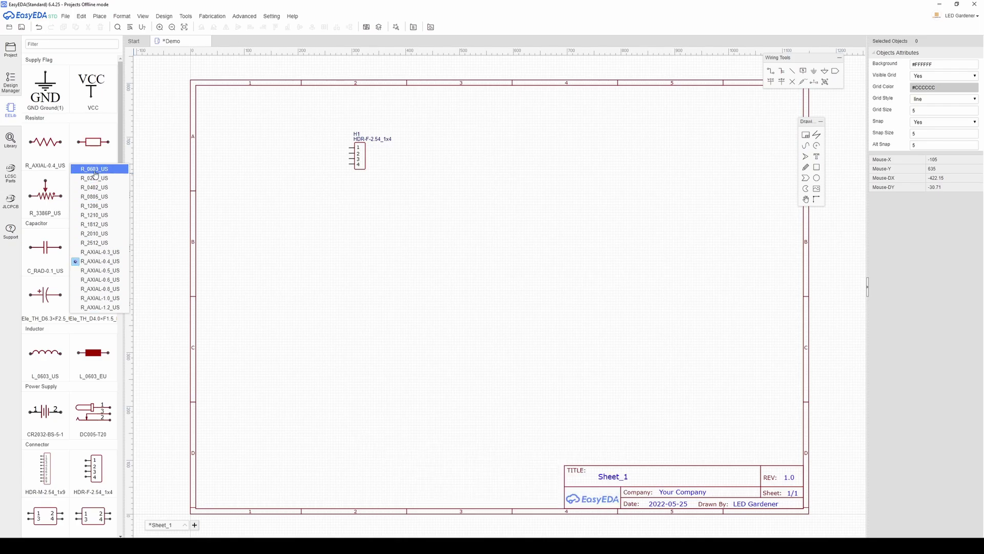
pyautogui.click(95, 197)
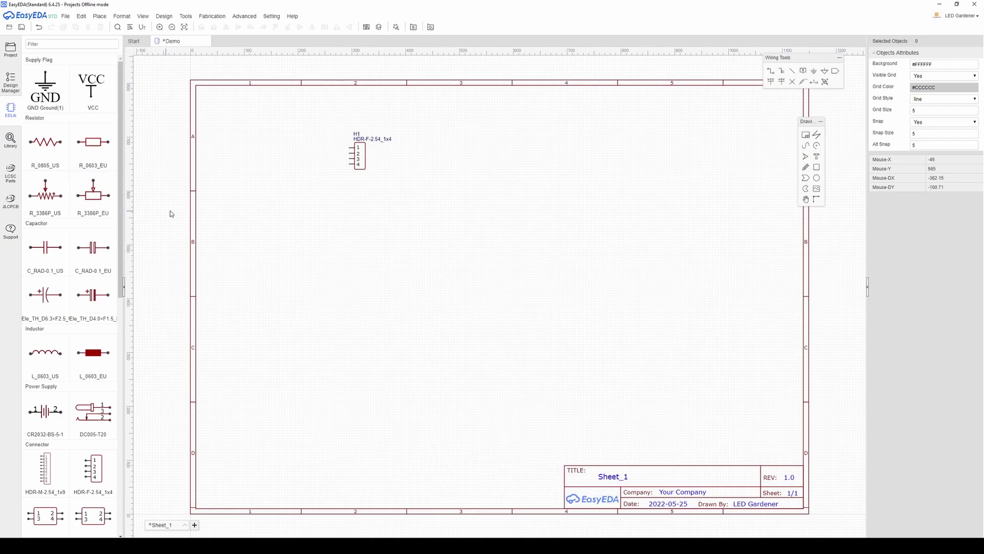
pyautogui.click(47, 147)
pyautogui.click(268, 187)
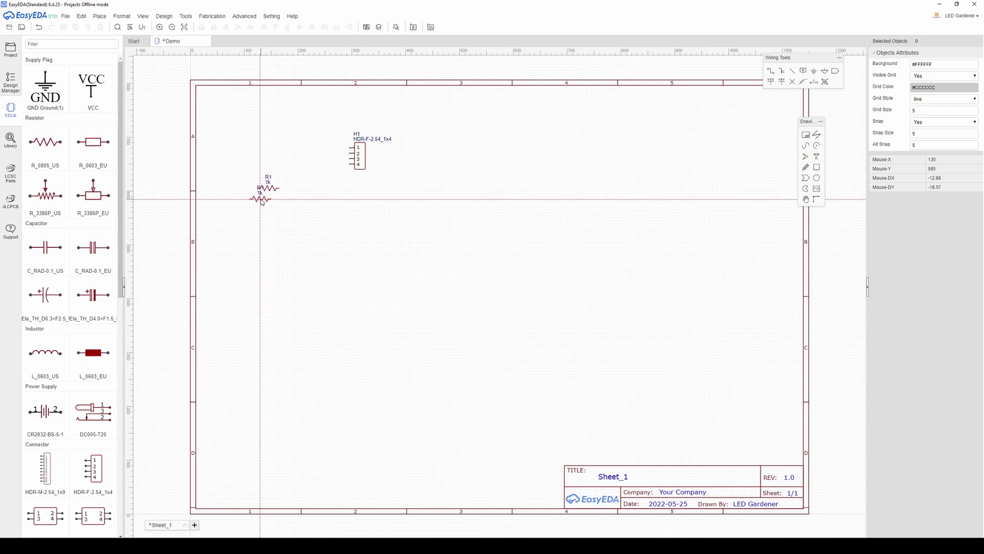
# Step: Place a second resistor R2 beside R1 using the R_AXIAL-0.6_US variant
pyautogui.click(66, 166)
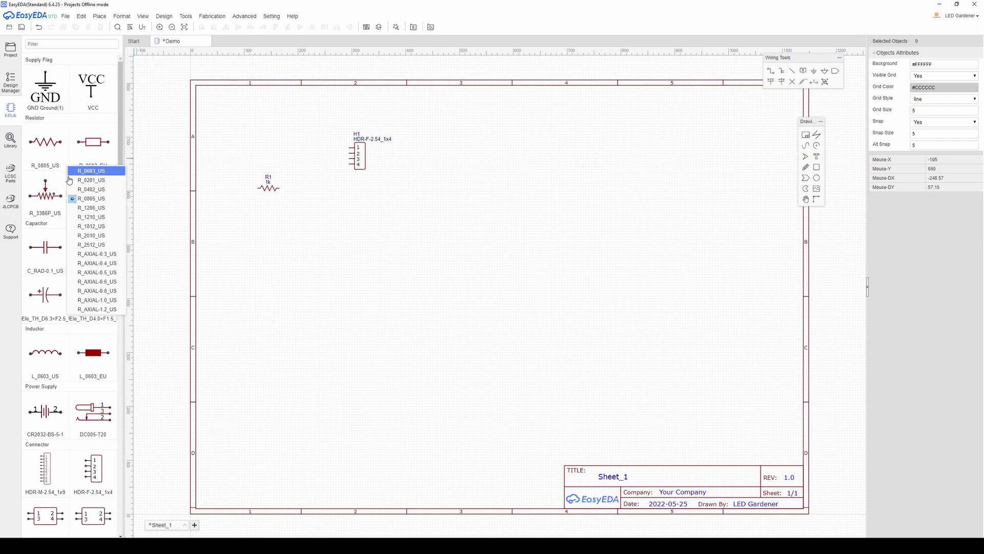
pyautogui.click(95, 282)
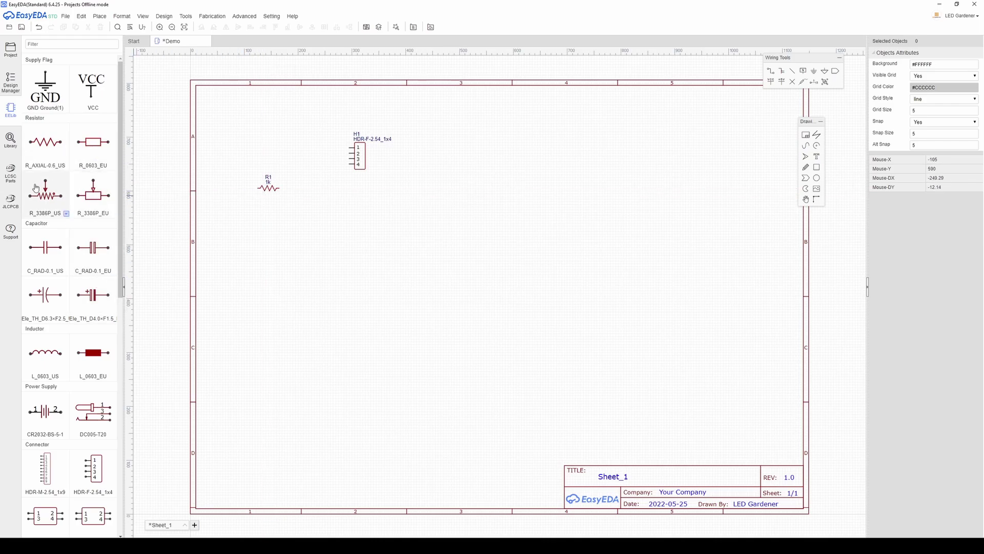
pyautogui.click(42, 169)
pyautogui.click(268, 218)
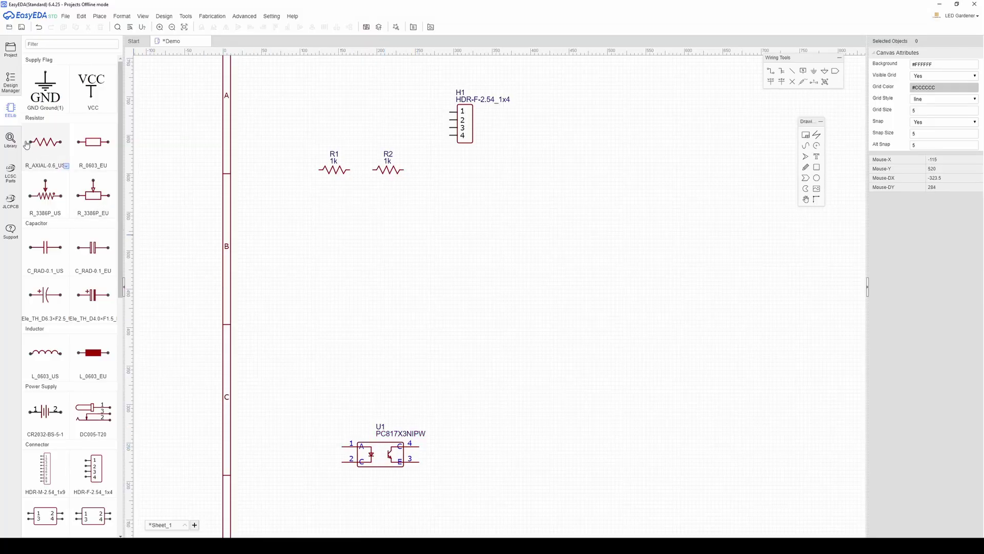
pyautogui.click(11, 138)
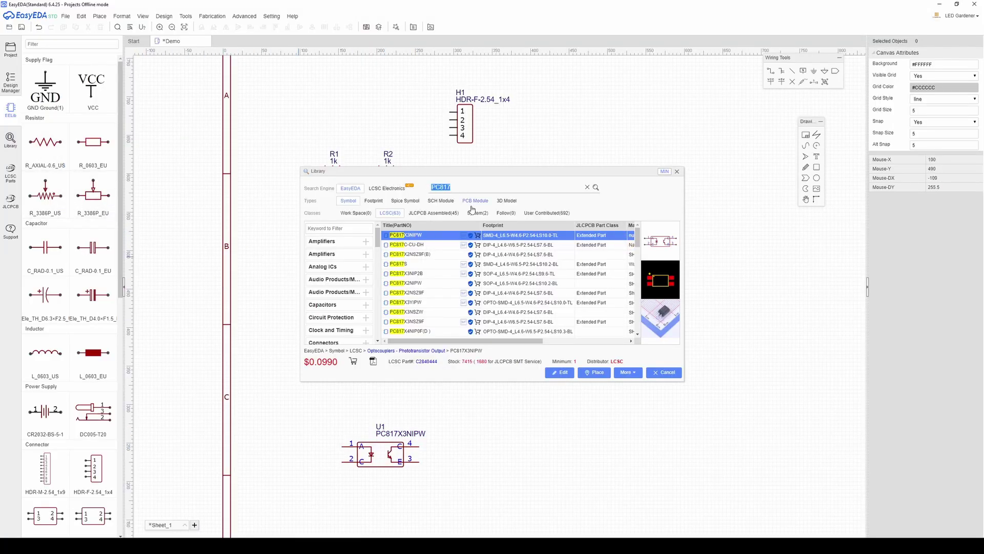
# Step: Search the library for 'NODE MCU' and place the NodeMCU-32S symbol as U2 near the sheet centre
pyautogui.write('NODE MCU')
pyautogui.press('Return')
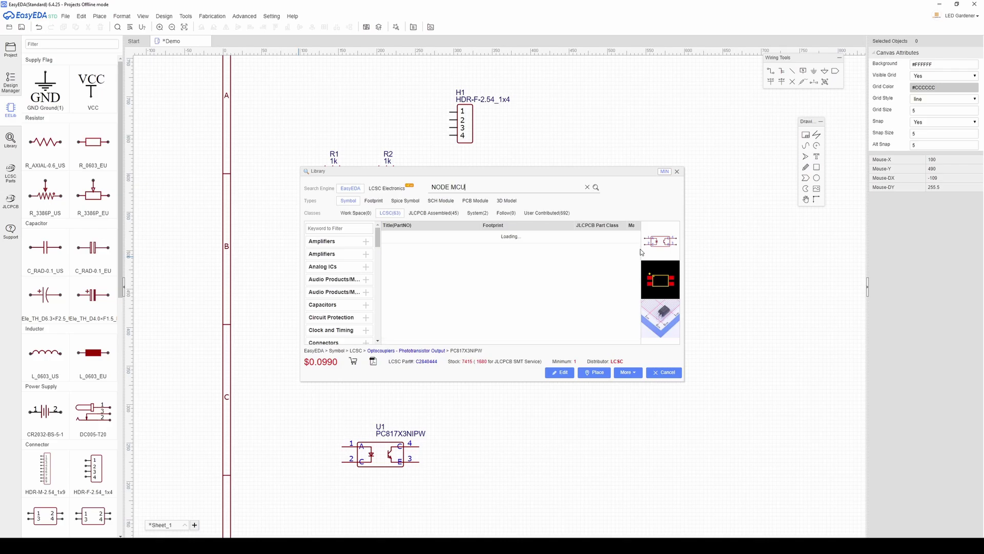
pyautogui.click(562, 213)
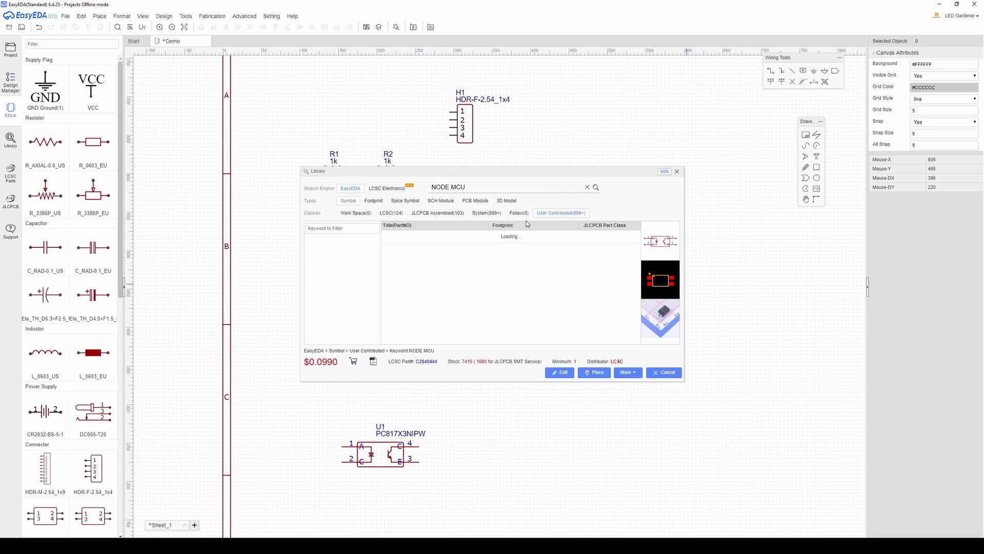
pyautogui.click(458, 238)
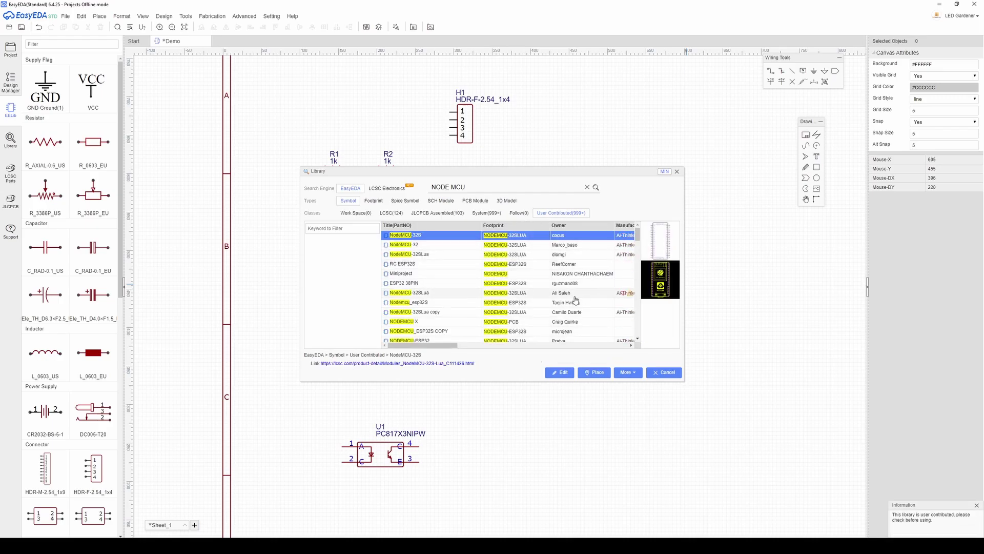
pyautogui.click(659, 279)
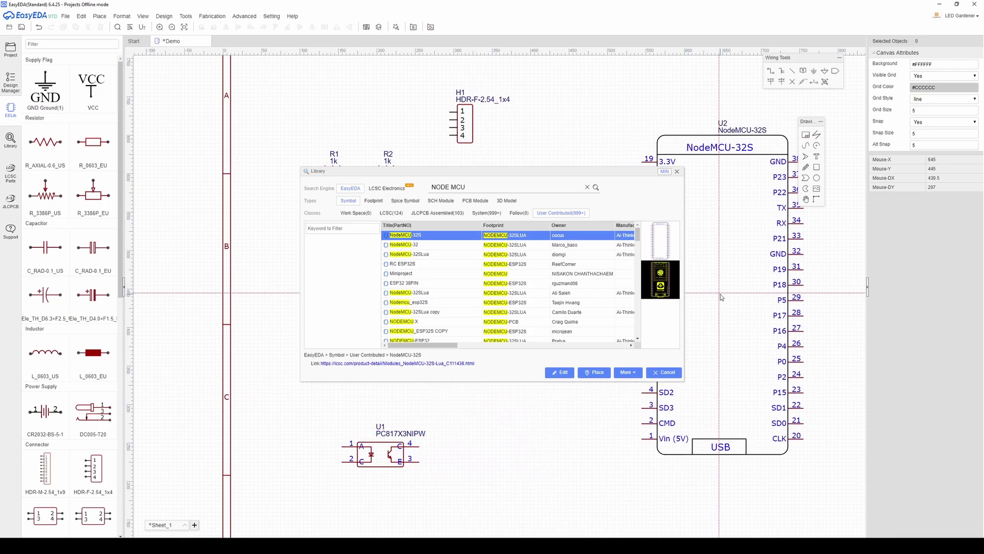
pyautogui.click(721, 298)
pyautogui.moveTo(705, 270); pyautogui.dragTo(555, 307)
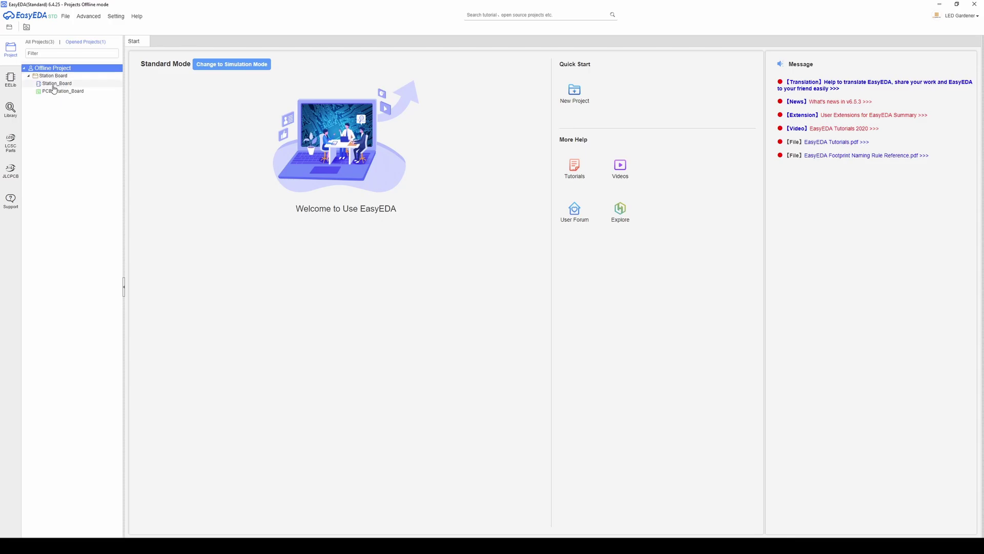
# Step: Open the Station_Board schematic and replace the G22–SCL wire with a new one from G22 to R1's SCL node
pyautogui.doubleClick(54, 84)
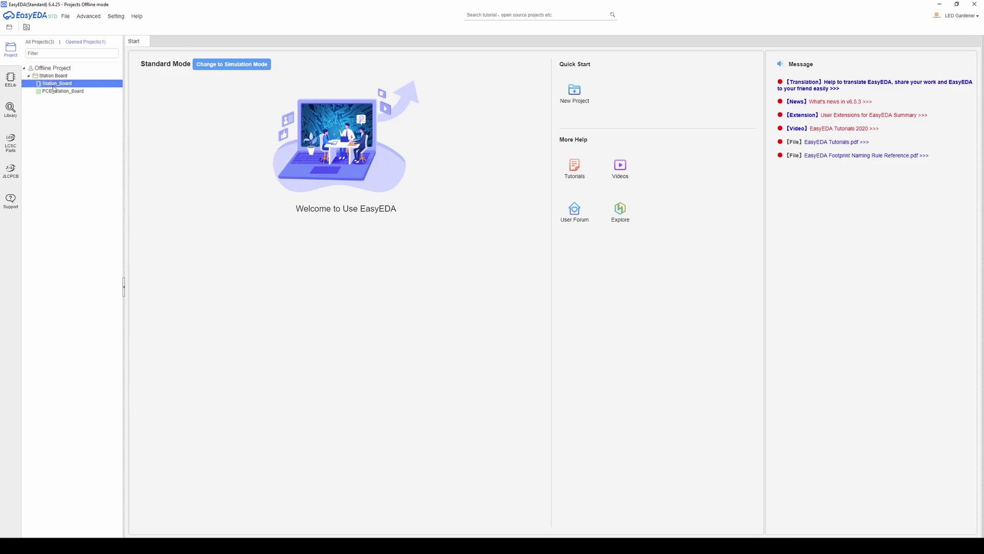
pyautogui.scroll(4, 522, 367)
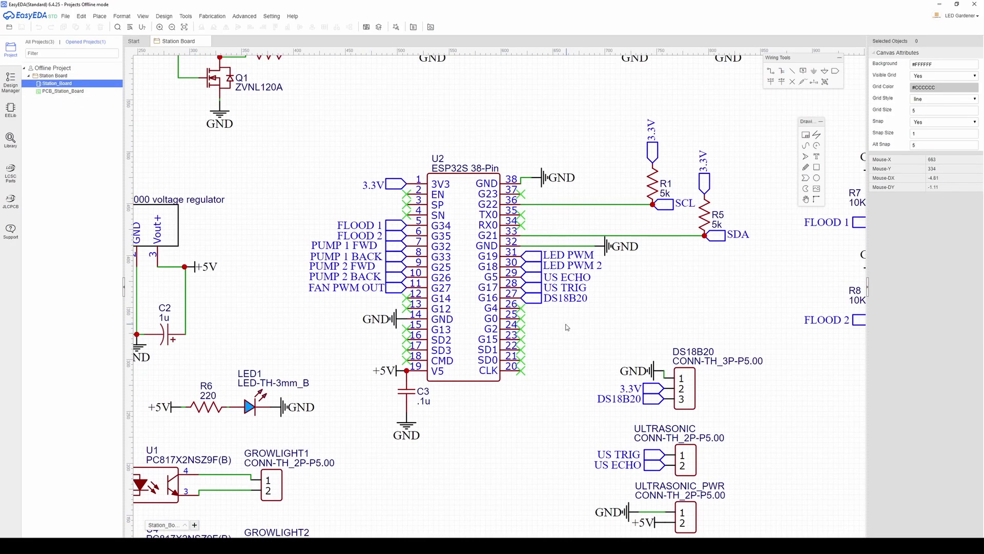
pyautogui.click(593, 204)
pyautogui.press('Delete')
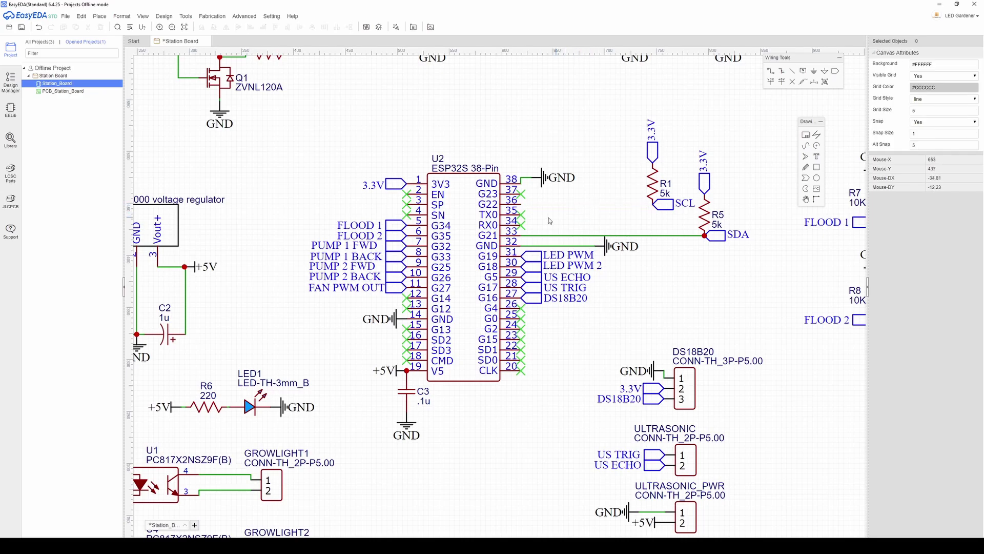
pyautogui.press('w')
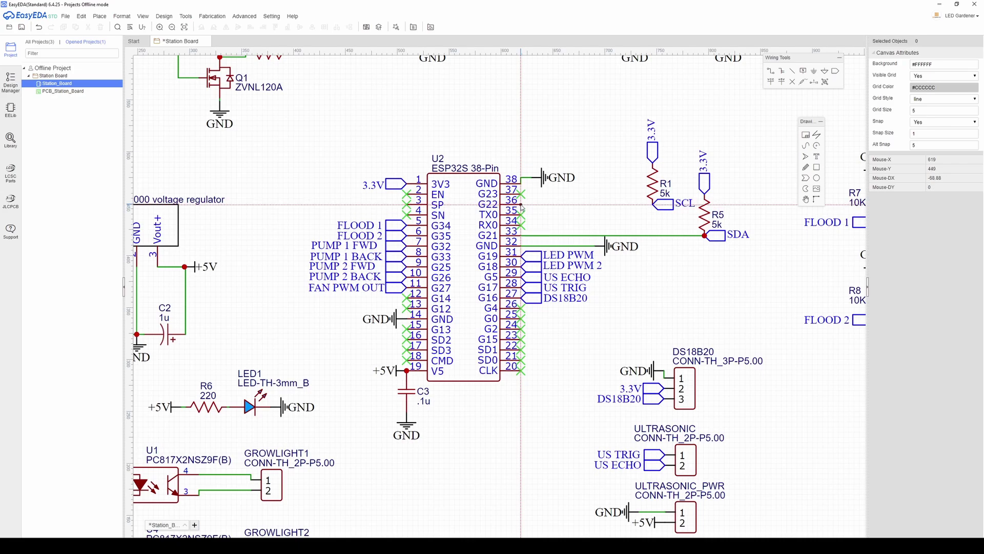
pyautogui.click(521, 205)
pyautogui.click(653, 204)
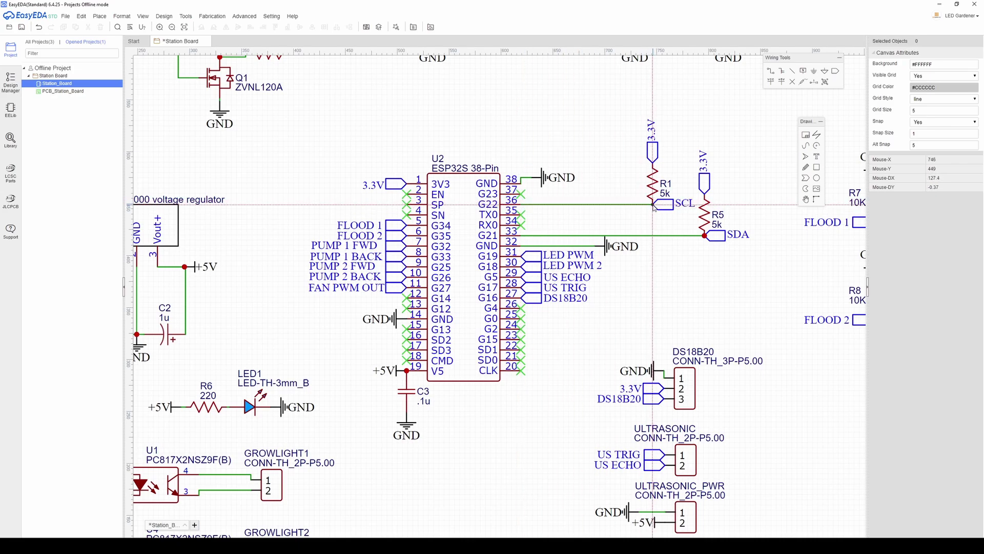
pyautogui.press('Escape')
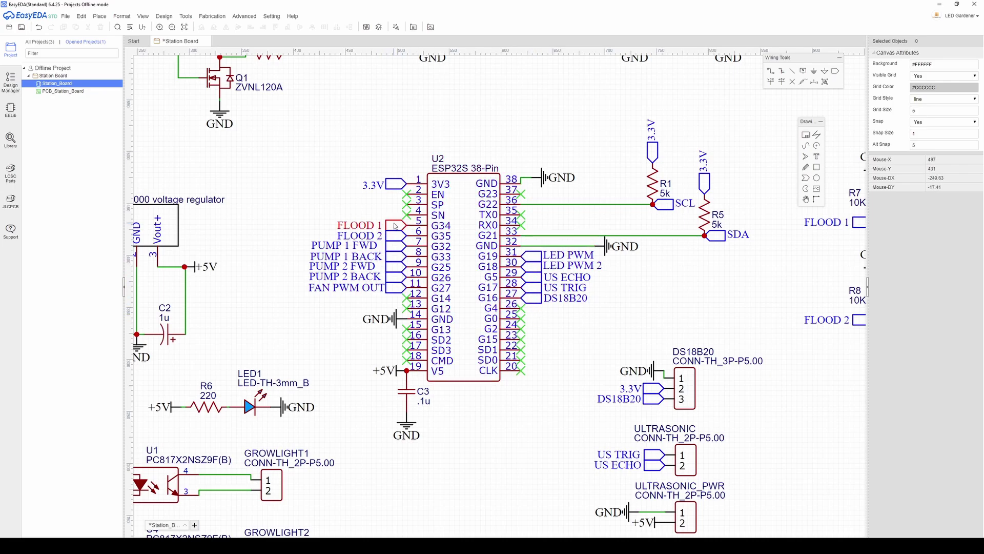
pyautogui.moveTo(719, 347); pyautogui.dragTo(441, 351, button='right')
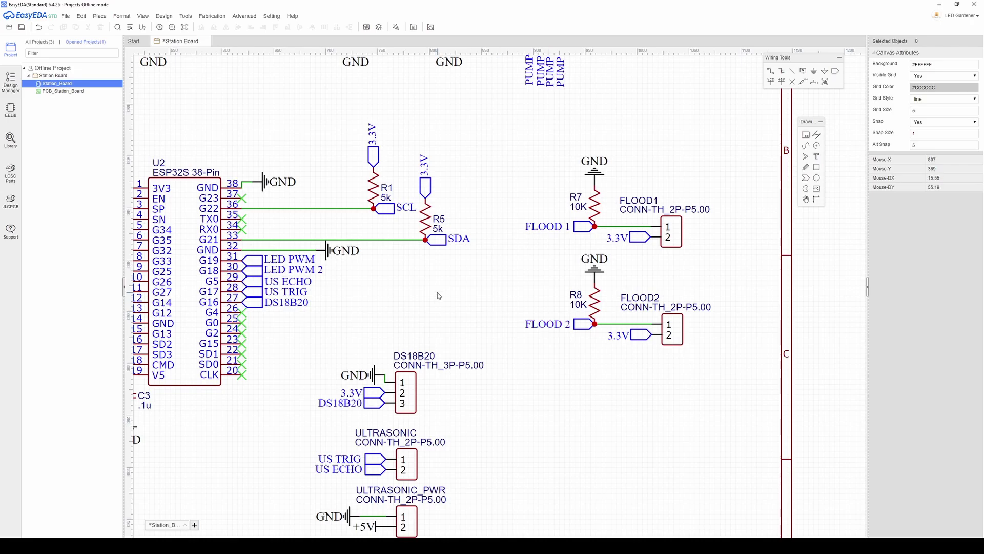
pyautogui.scroll(-3, 438, 295)
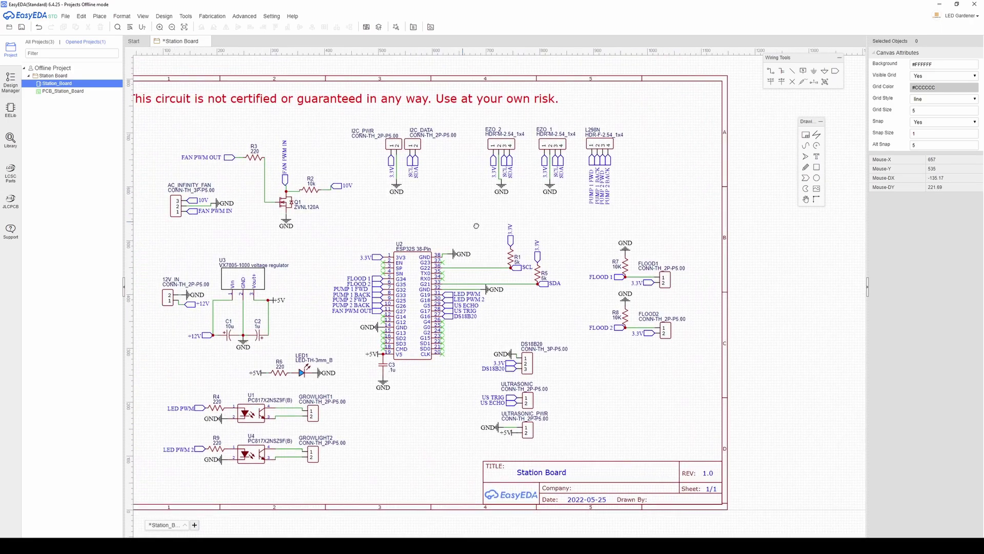
pyautogui.scroll(5, 438, 273)
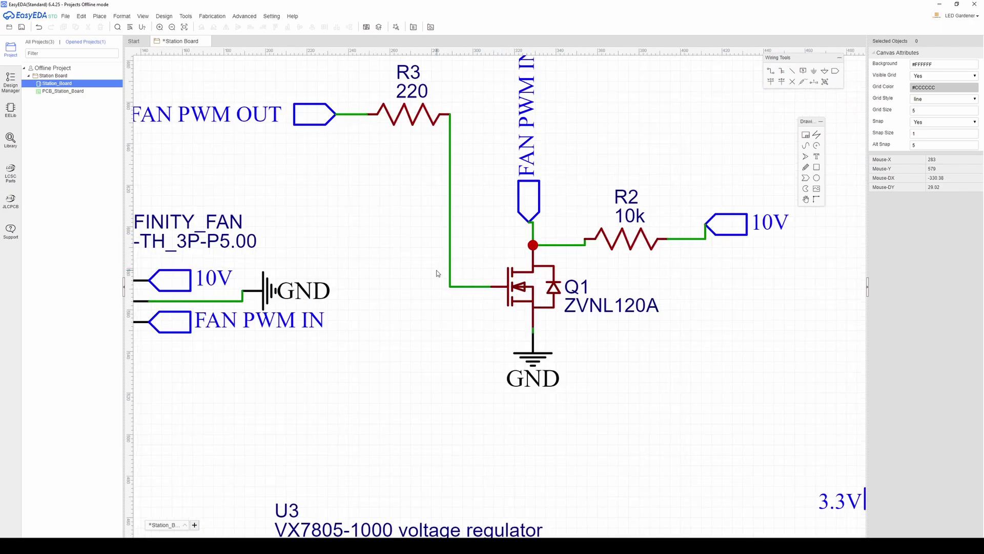
pyautogui.scroll(-2, 439, 273)
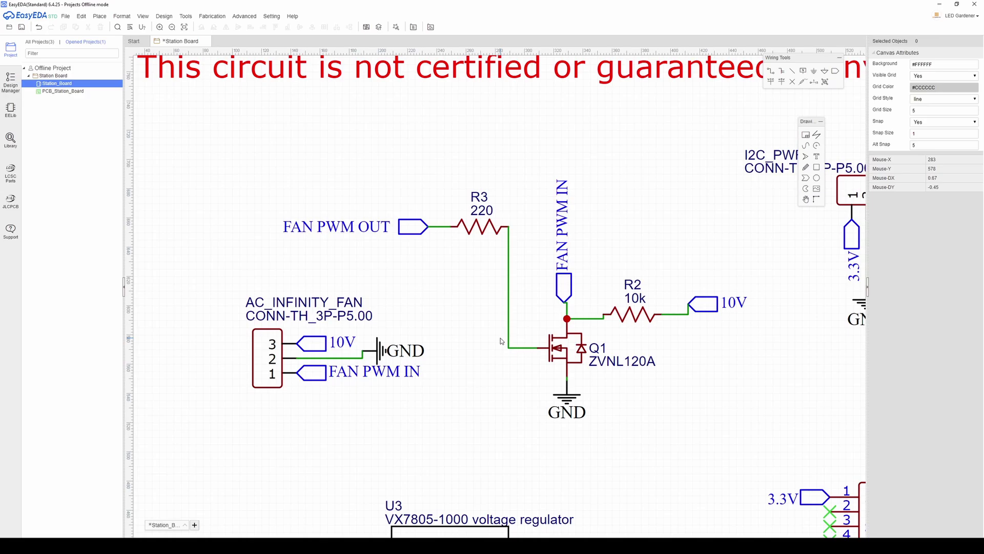
pyautogui.moveTo(508, 463); pyautogui.dragTo(603, 118, button='right')
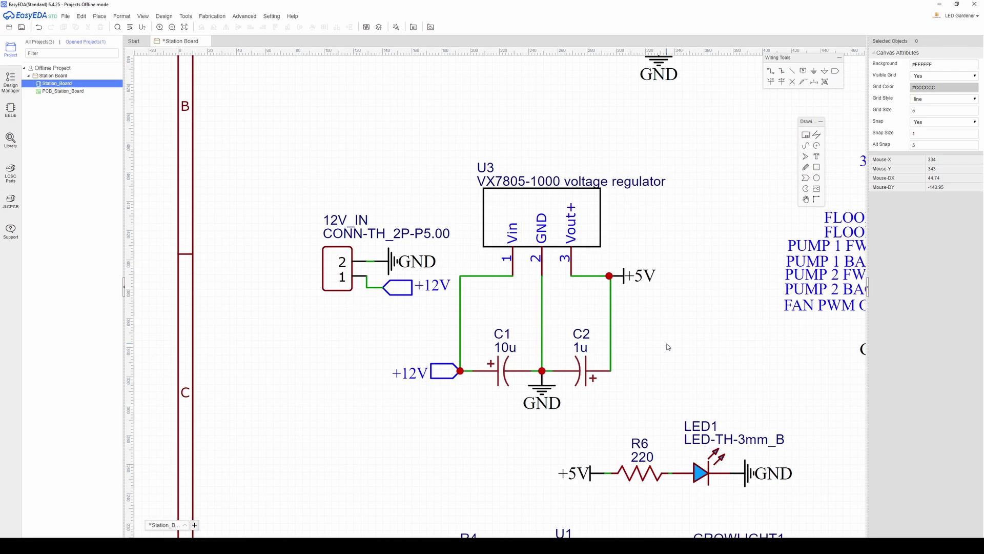
pyautogui.moveTo(687, 361); pyautogui.dragTo(560, 225, button='right')
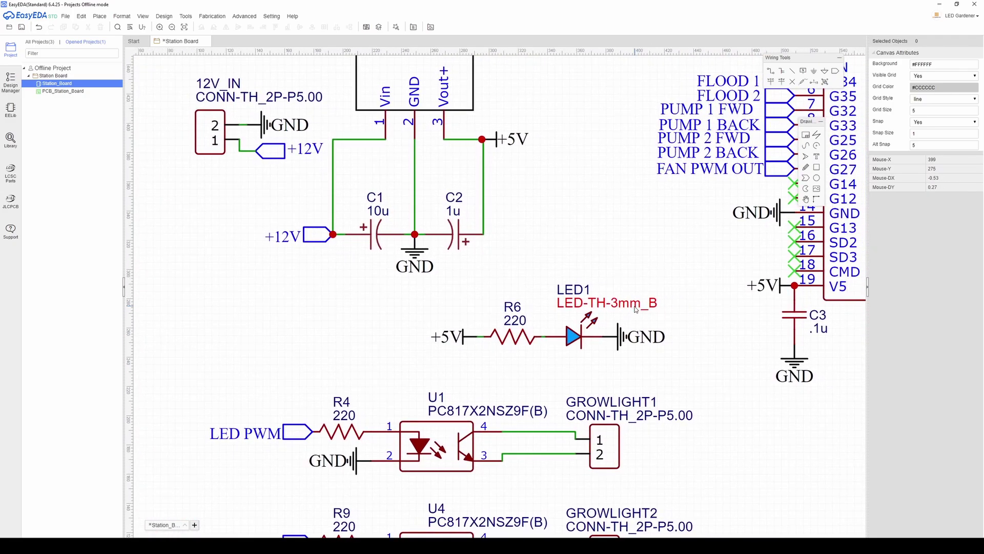
pyautogui.scroll(-2, 635, 309)
pyautogui.moveTo(667, 335); pyautogui.dragTo(629, 310, button='right')
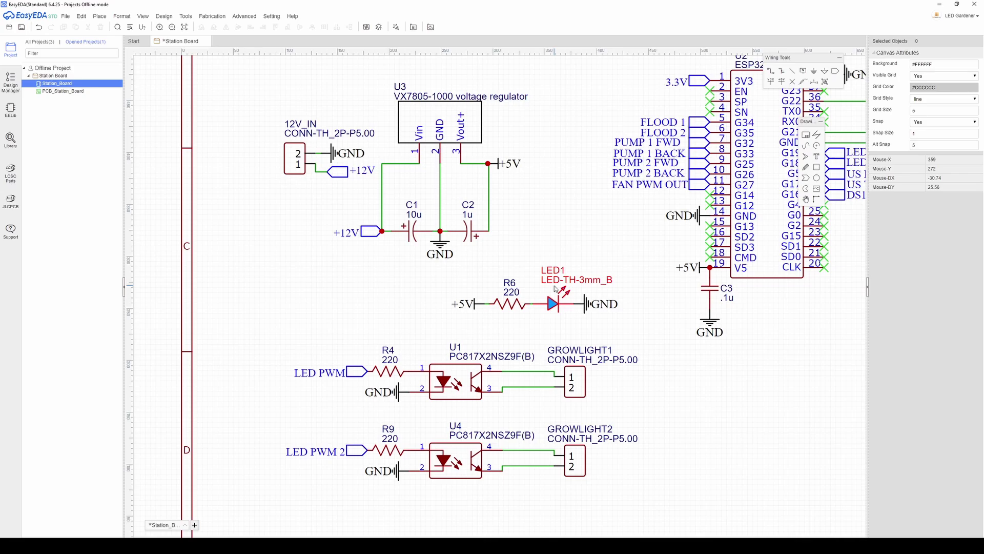
pyautogui.moveTo(482, 485); pyautogui.dragTo(485, 392, button='right')
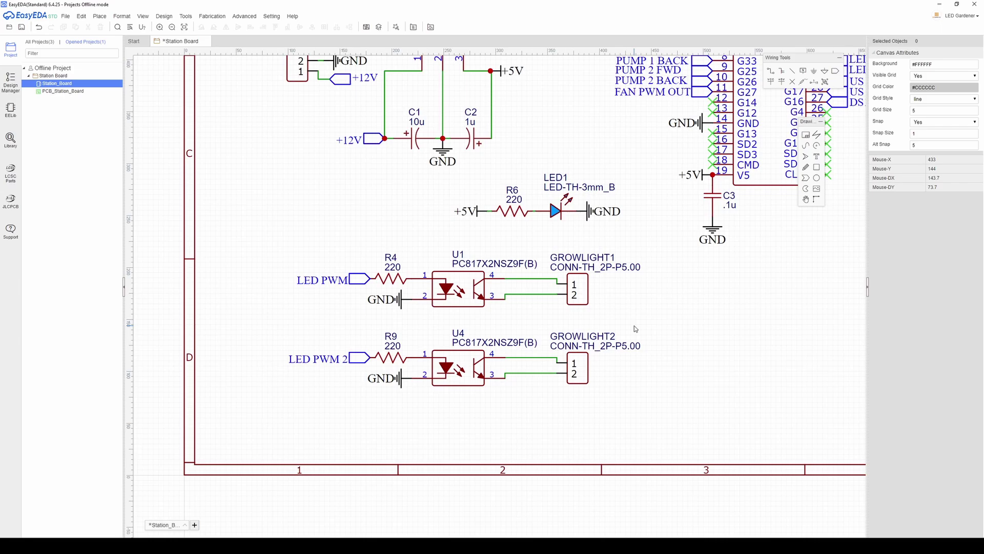
pyautogui.hscroll(10, 746, 310)
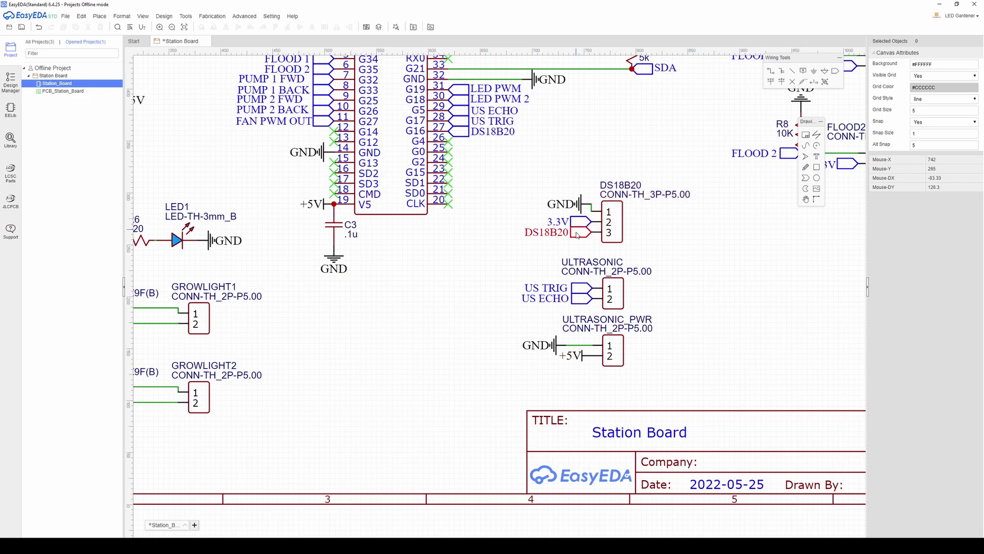
# Step: Pan the Station Board schematic to inspect the EZO and L298N headers
pyautogui.hscroll(6, 446, 356)
pyautogui.scroll(3, 446, 356)
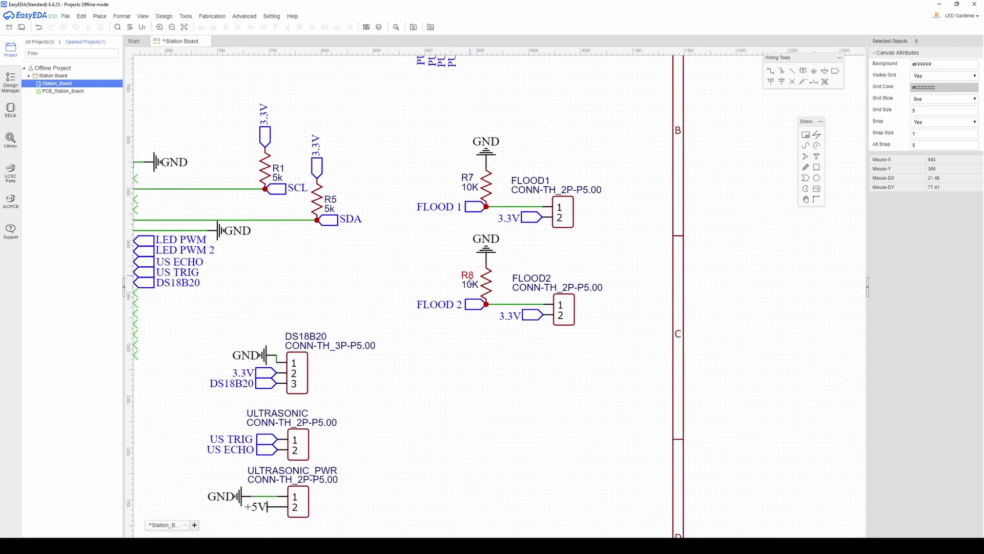
pyautogui.scroll(10, 476, 310)
pyautogui.hscroll(-5, 476, 310)
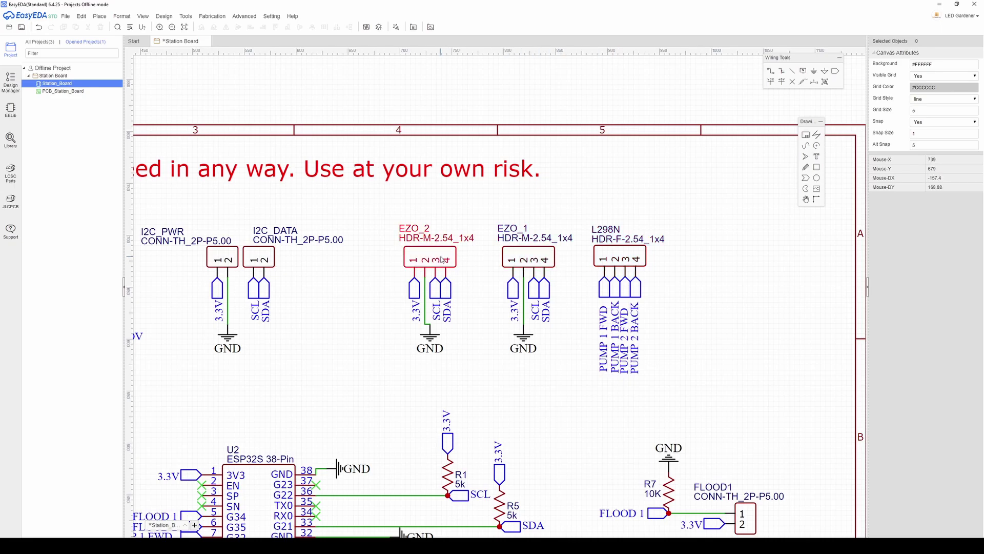
pyautogui.moveTo(278, 275); pyautogui.dragTo(567, 291, button='right')
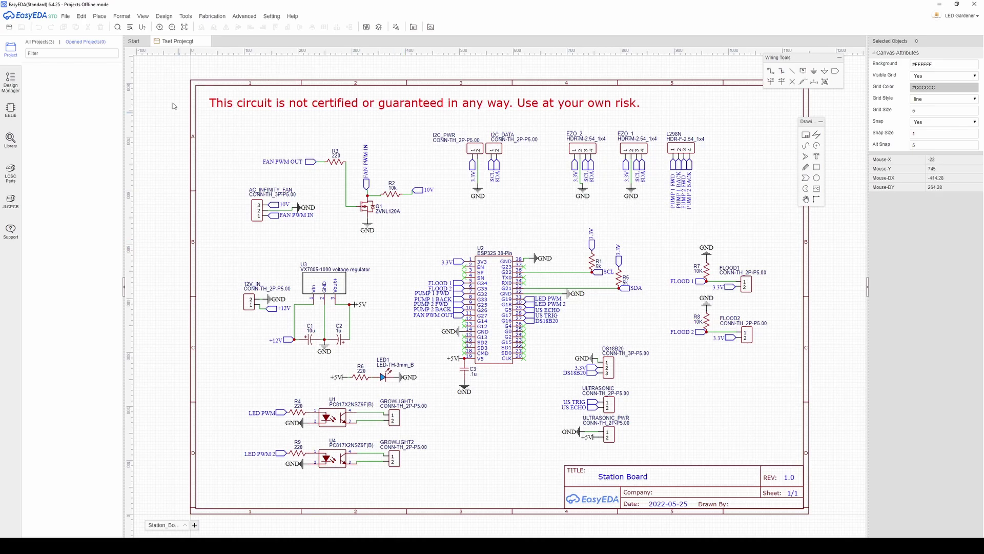
# Step: Convert the schematic into a new PCB and move the ESP32S and AC_INFINITY_FAN into the board outline
pyautogui.click(166, 26)
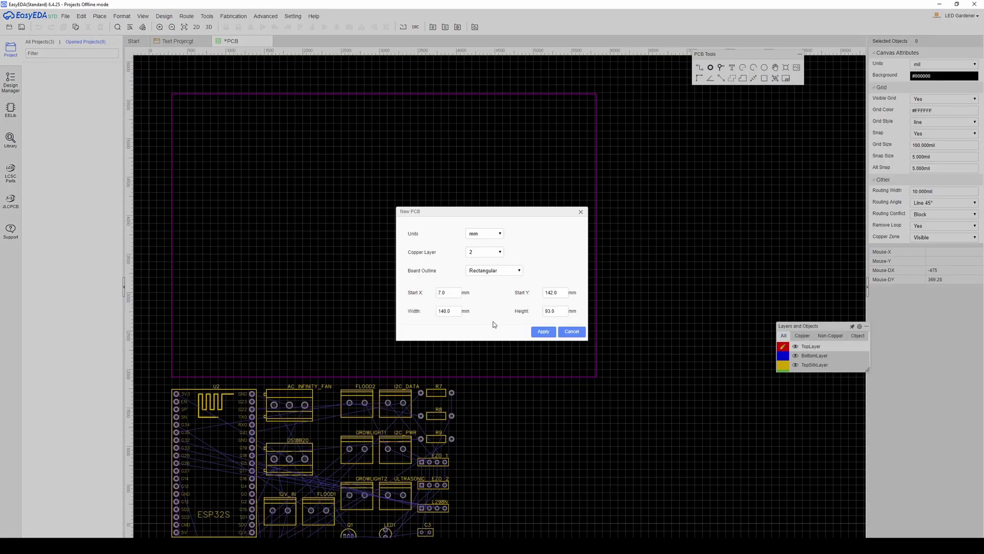
pyautogui.click(544, 331)
pyautogui.moveTo(508, 432); pyautogui.dragTo(645, 316, button='right')
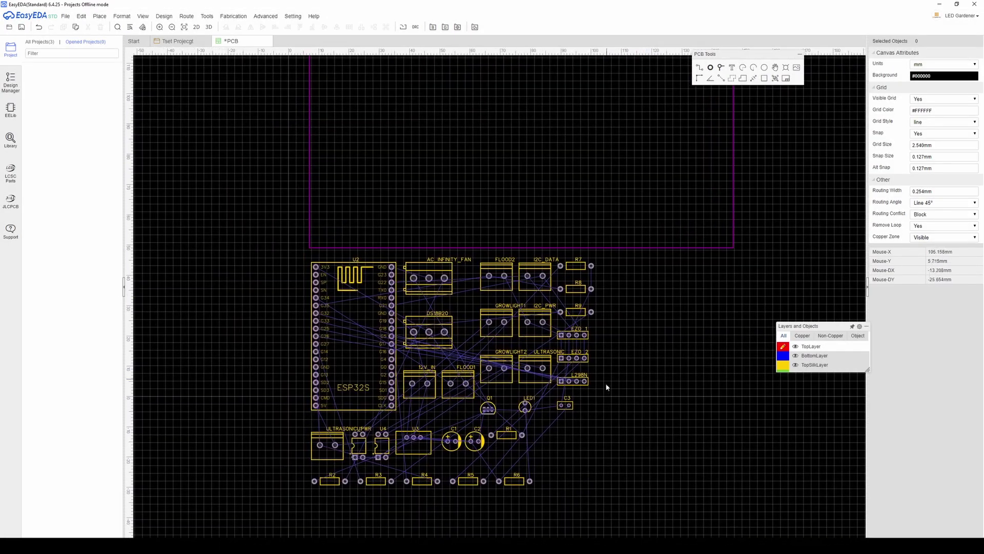
pyautogui.moveTo(365, 384); pyautogui.dragTo(371, 186)
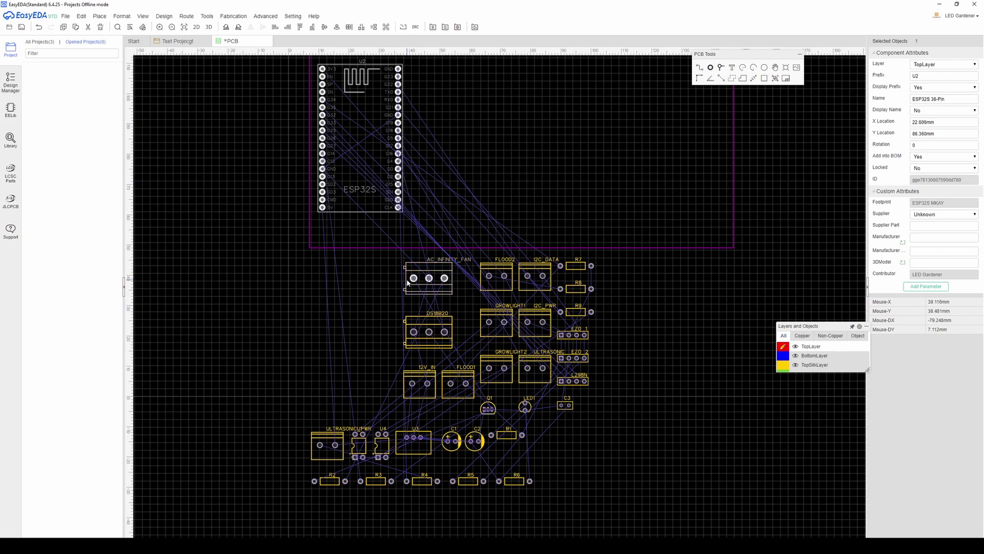
pyautogui.moveTo(415, 269); pyautogui.dragTo(450, 174)
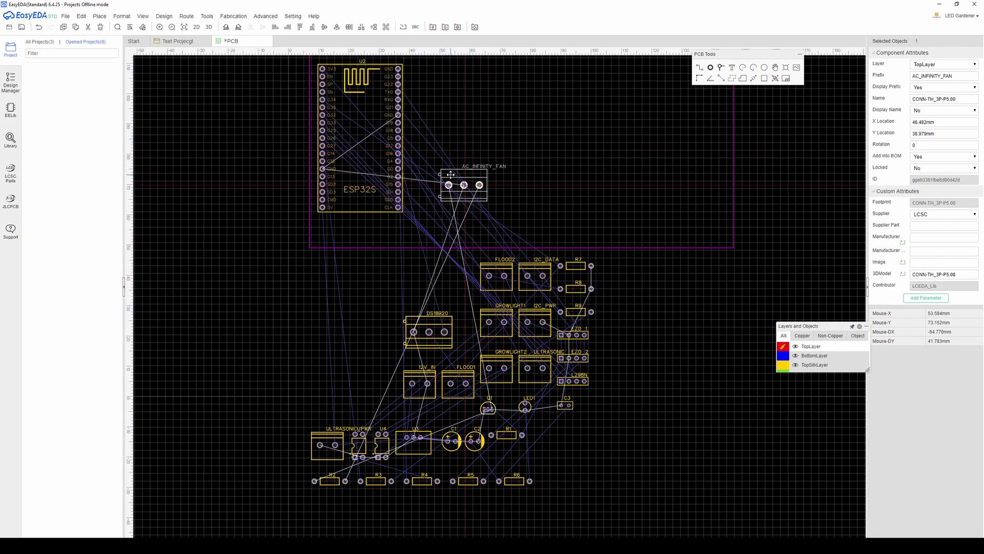
# Step: Put ESP32S upper right, DS18B20 upper left, then bring the remaining 13 parts and ULTRASONIC_PWR inside
pyautogui.moveTo(350, 152); pyautogui.dragTo(632, 149)
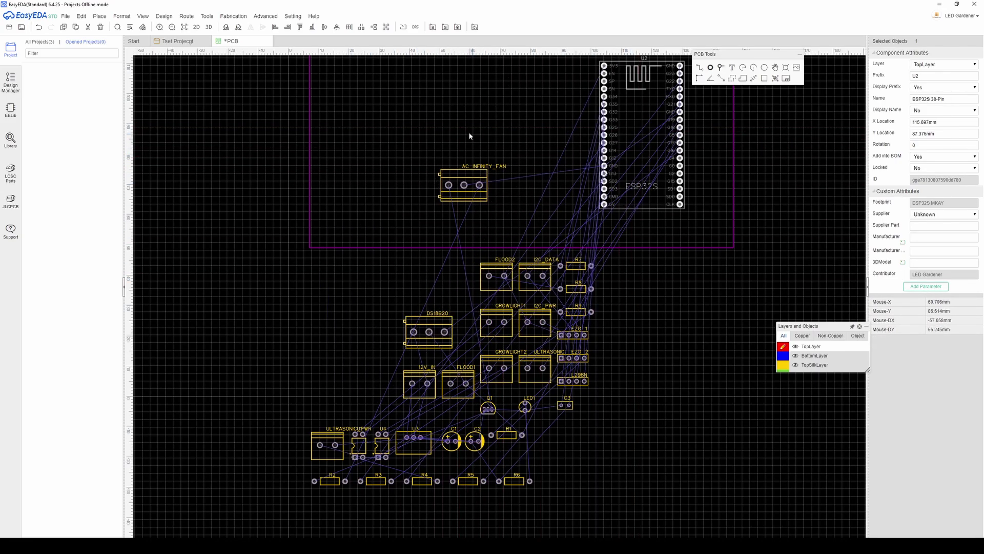
pyautogui.moveTo(461, 133); pyautogui.dragTo(481, 193, button='right')
pyautogui.moveTo(456, 389); pyautogui.dragTo(403, 181)
pyautogui.moveTo(390, 394); pyautogui.dragTo(703, 523)
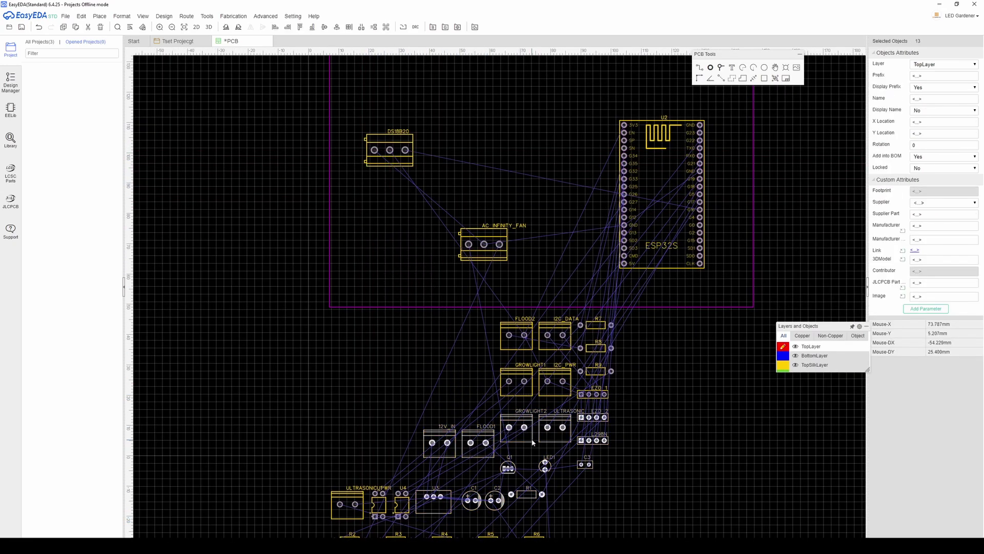
pyautogui.moveTo(529, 429); pyautogui.dragTo(530, 82)
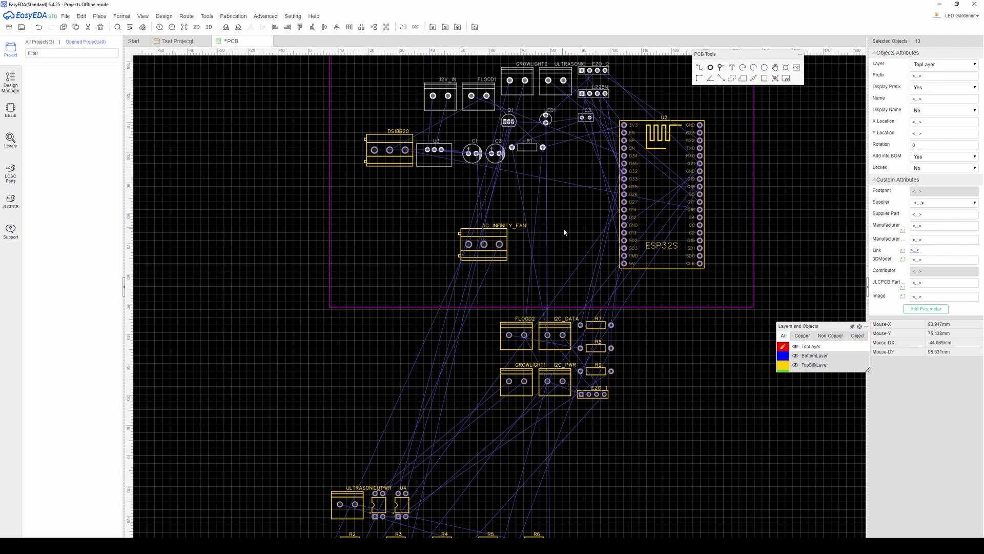
pyautogui.moveTo(487, 256); pyautogui.dragTo(505, 258)
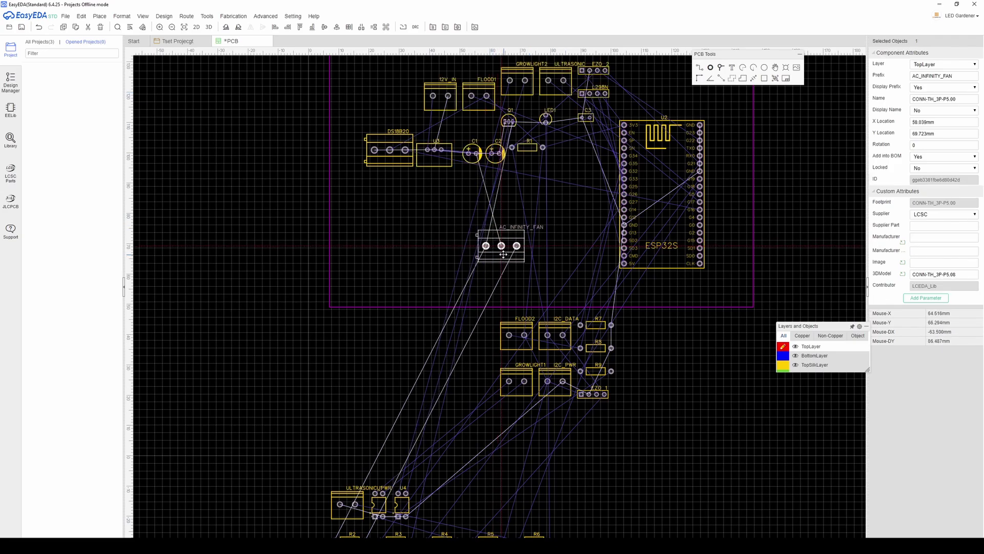
pyautogui.moveTo(341, 521); pyautogui.dragTo(376, 246)
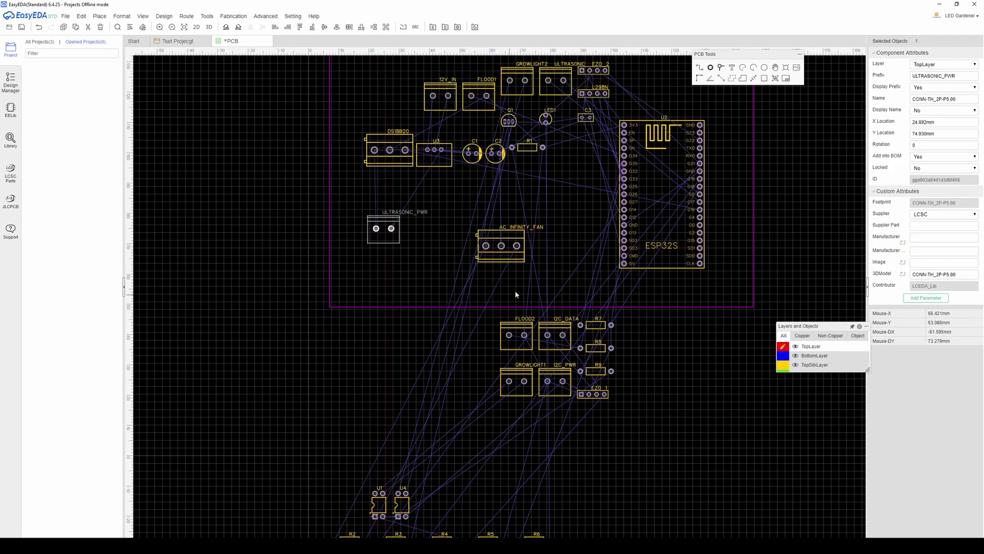
pyautogui.scroll(1, 516, 294)
# Step: Route a top-layer track from U2's G22 pad to the EZO 2 header pad
pyautogui.scroll(-1, 459, 326)
pyautogui.scroll(3, 549, 180)
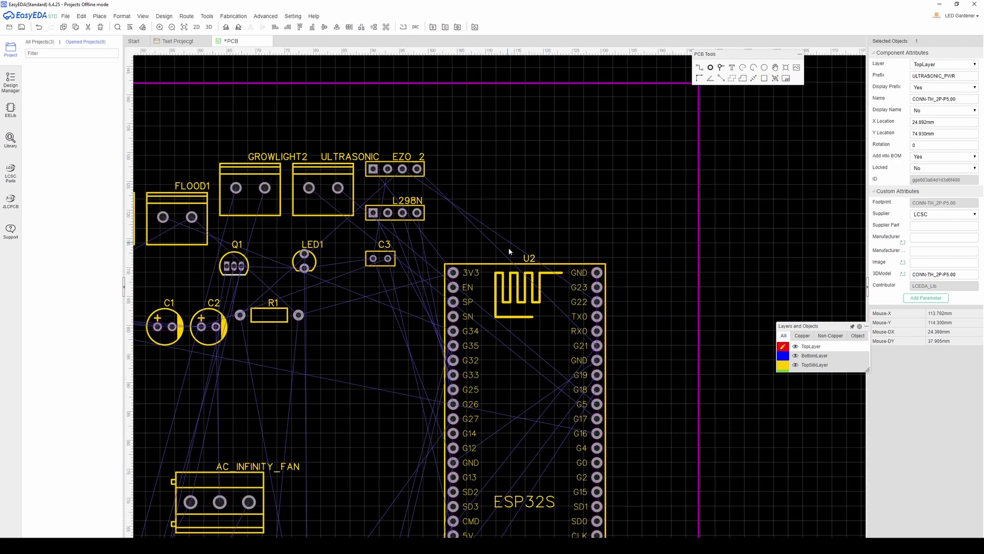
pyautogui.press('w')
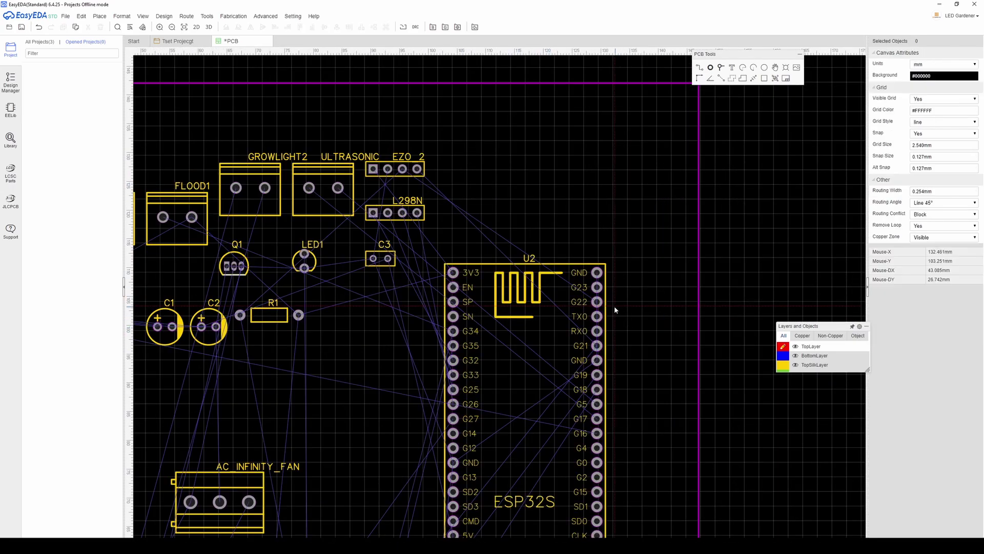
pyautogui.click(597, 301)
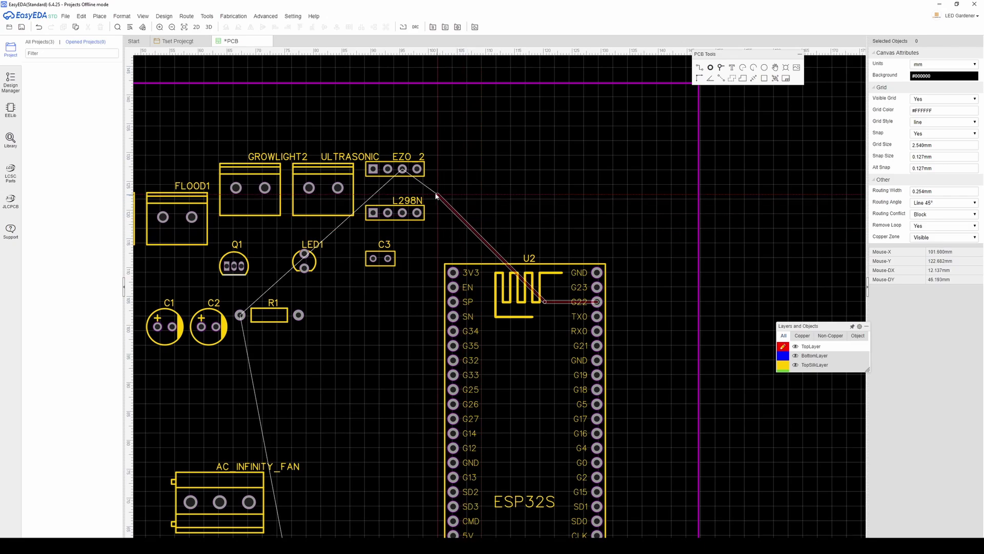
pyautogui.click(403, 170)
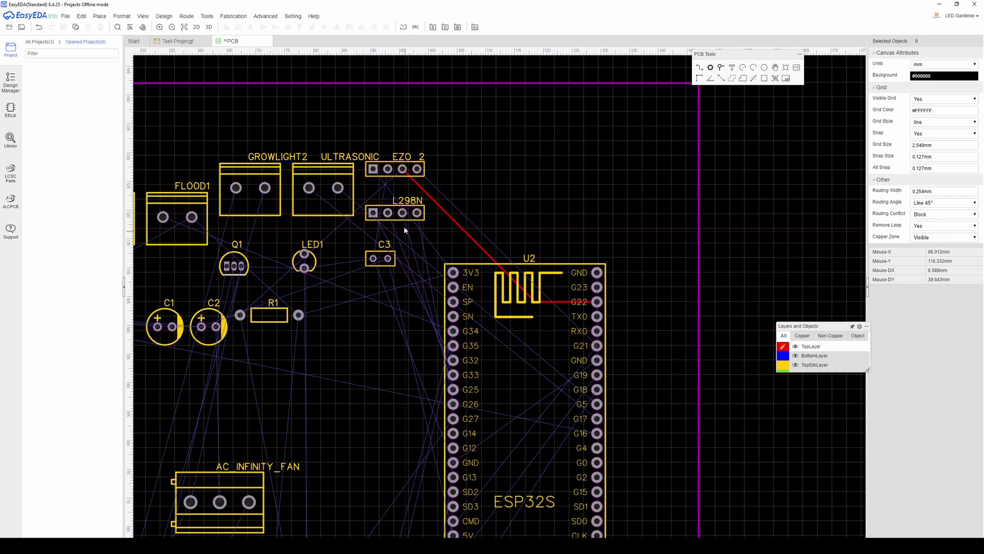
# Step: Route a track from EZO 2's right pad to U2's G21 pad, then undo it
pyautogui.click(418, 171)
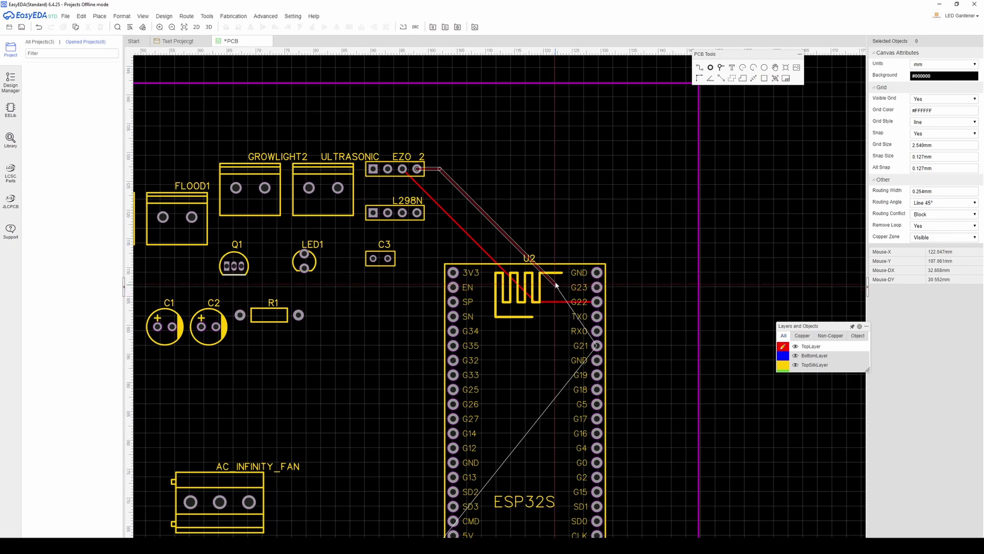
pyautogui.click(659, 245)
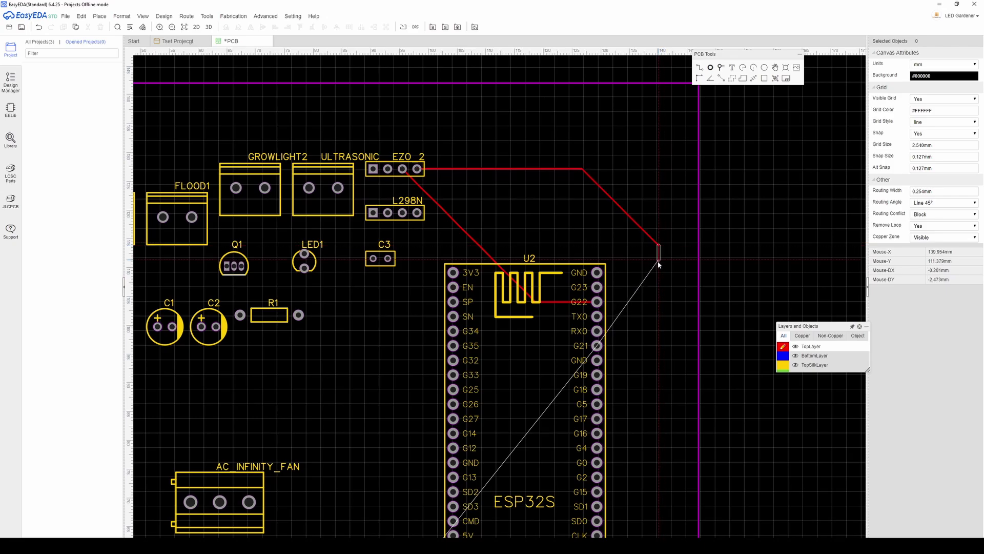
pyautogui.click(598, 346)
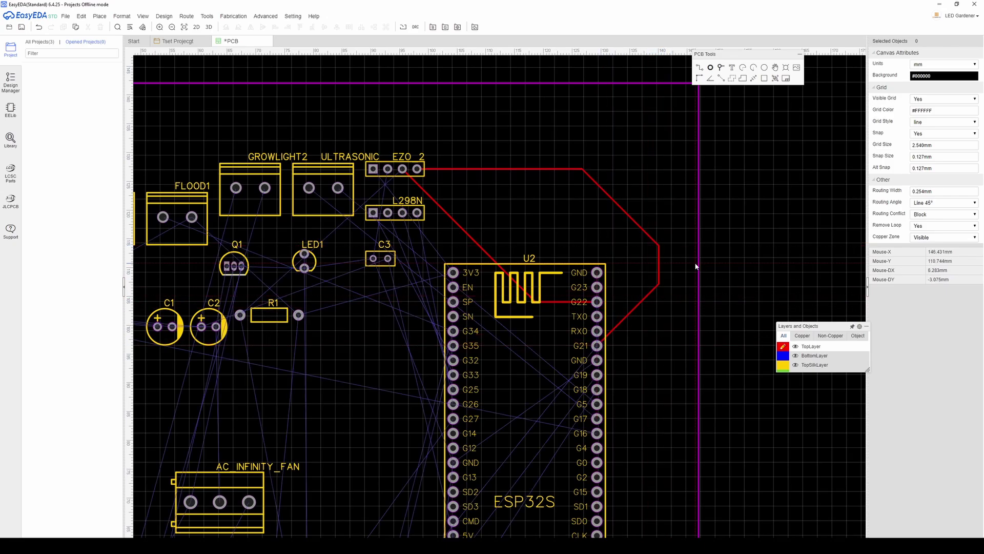
pyautogui.hotkey('ctrl', 'z')
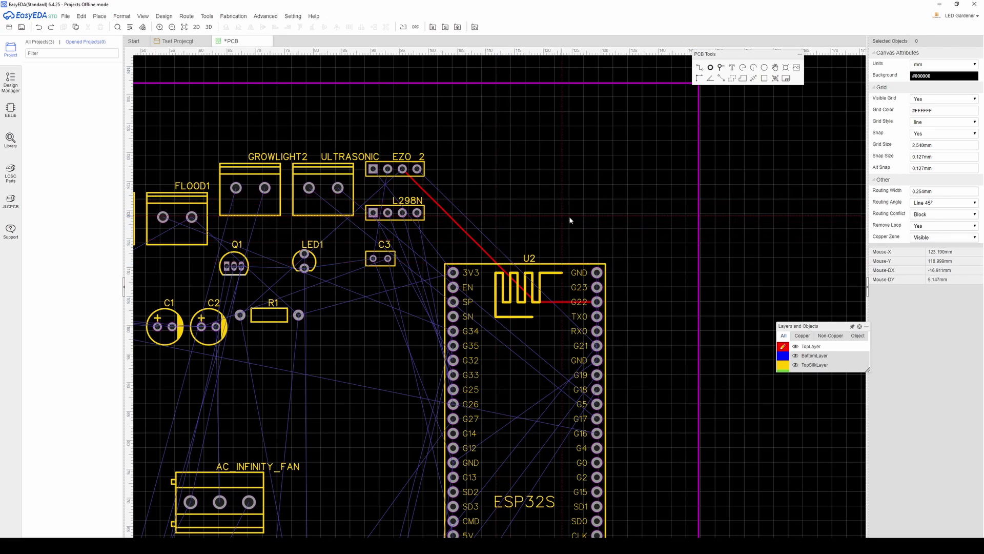
# Step: Route a bottom-layer track from the EZO 2 pad to G21, then undo it
pyautogui.moveTo(787, 363)
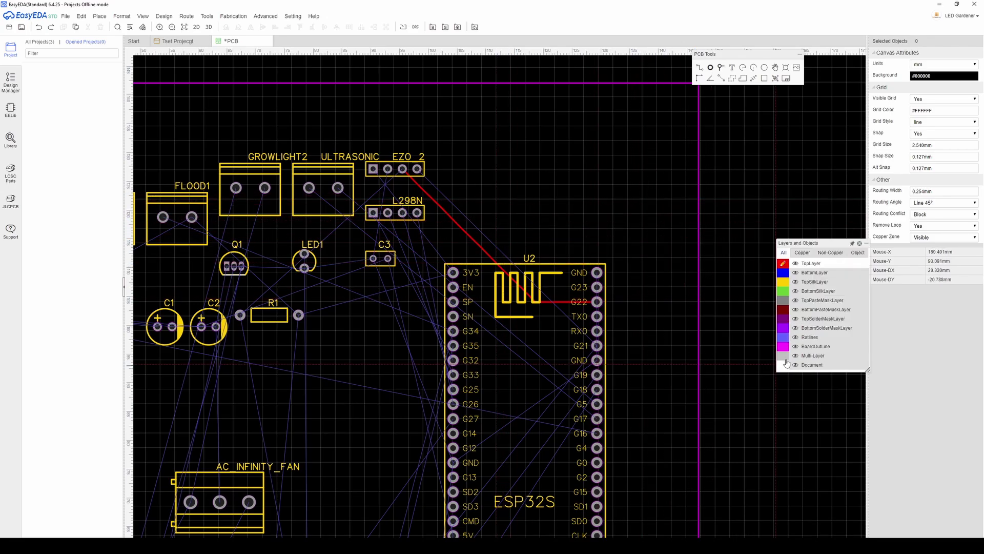
pyautogui.click(783, 273)
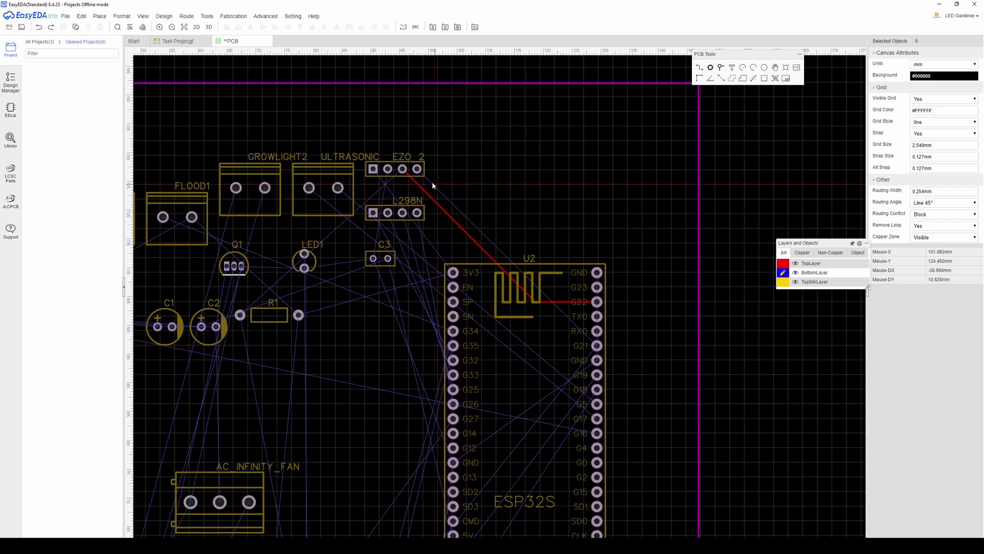
pyautogui.click(418, 169)
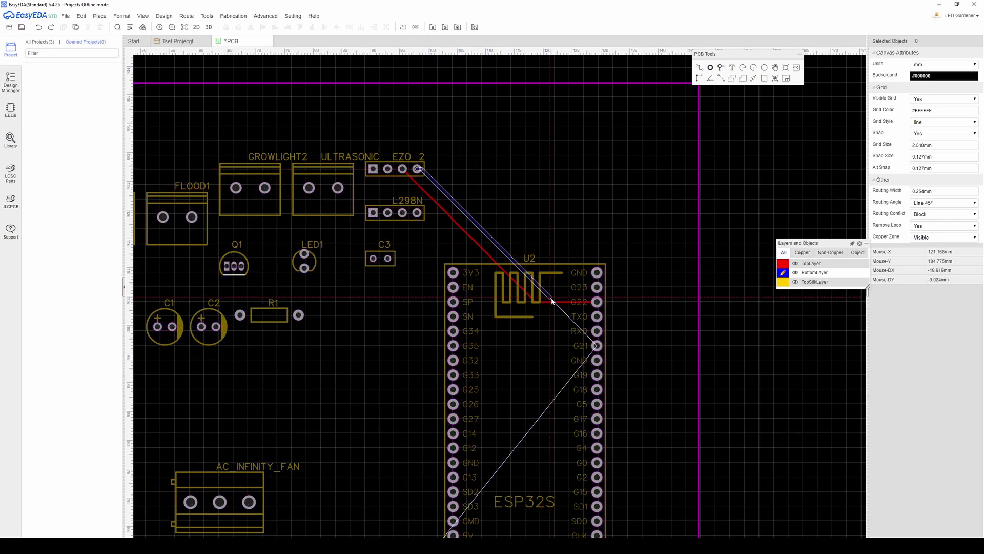
pyautogui.click(597, 347)
pyautogui.press('Escape')
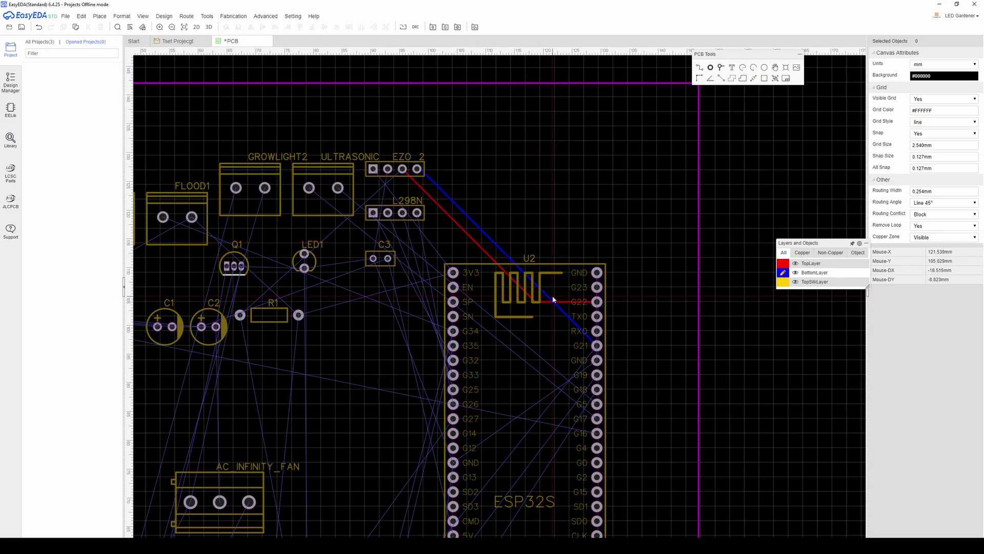
pyautogui.hotkey('ctrl', 'z')
# Step: Route a top-layer track from EZO 2's rightmost pad to G21, passing through a bottom-layer via
pyautogui.click(783, 263)
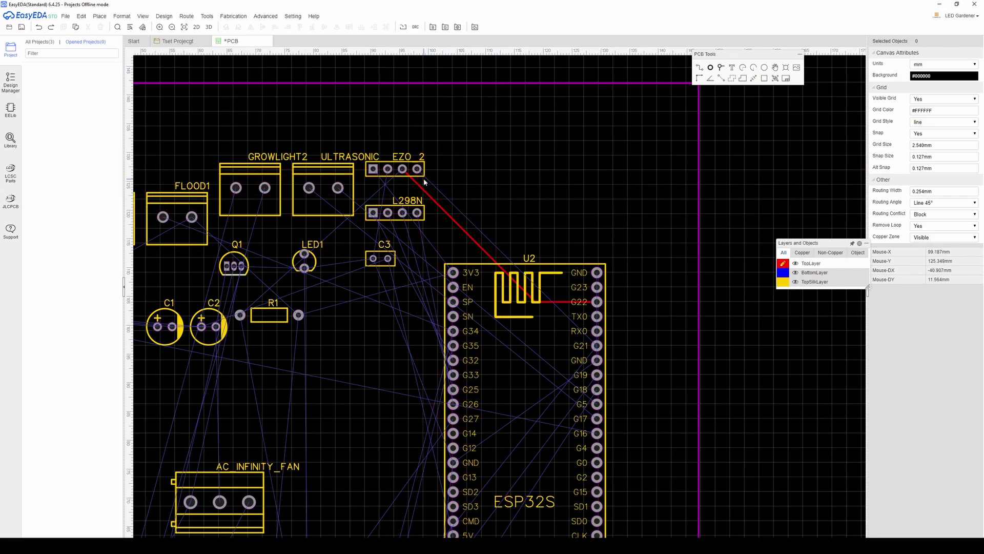
pyautogui.click(418, 170)
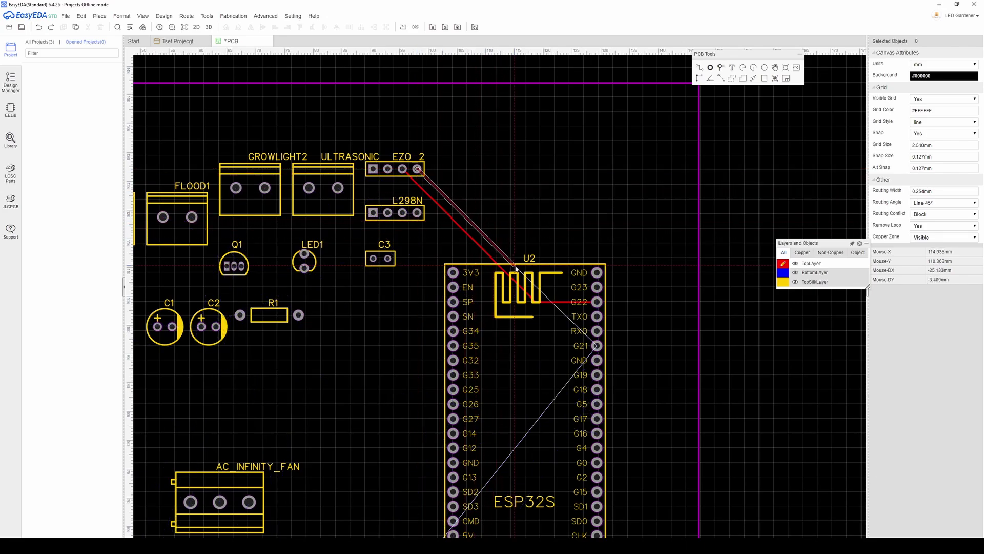
pyautogui.click(550, 291)
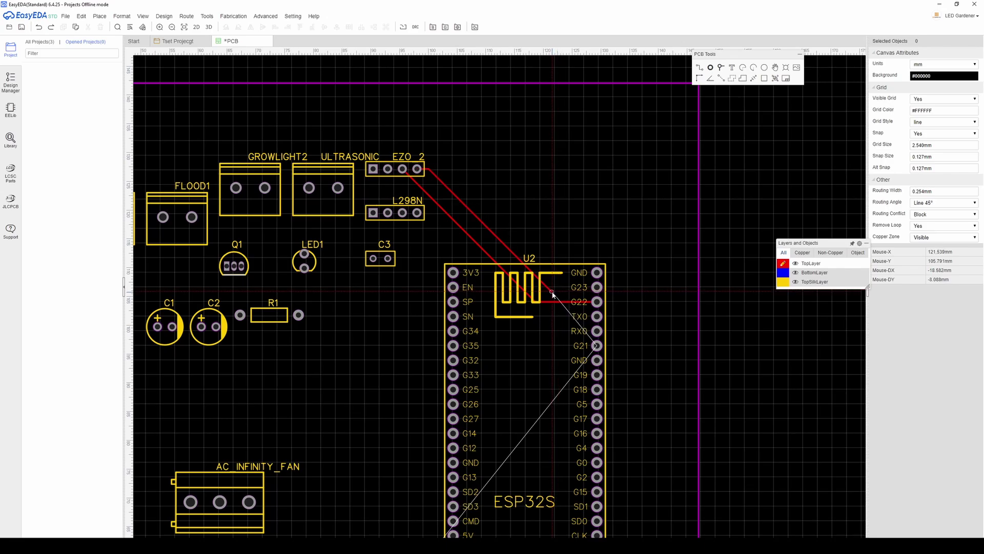
pyautogui.click(783, 272)
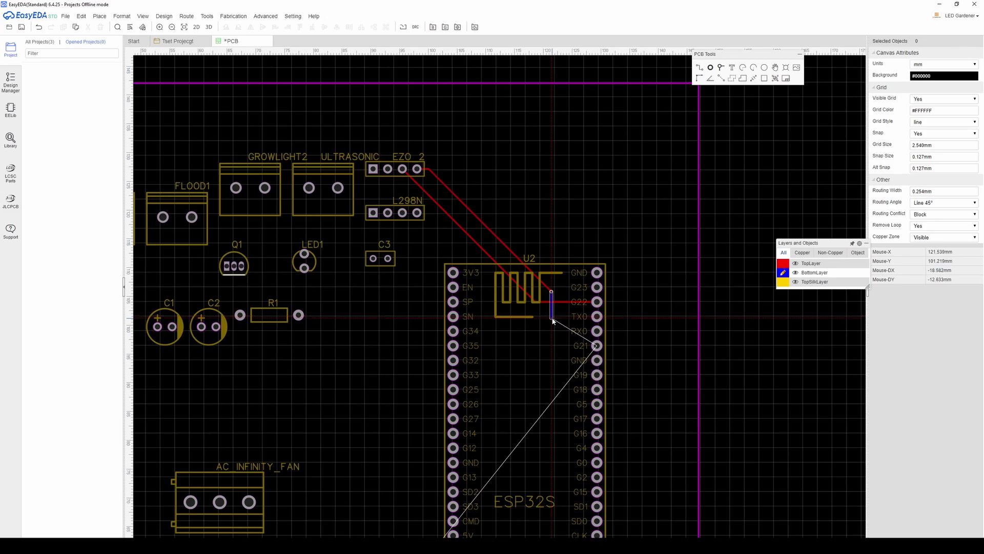
pyautogui.click(782, 263)
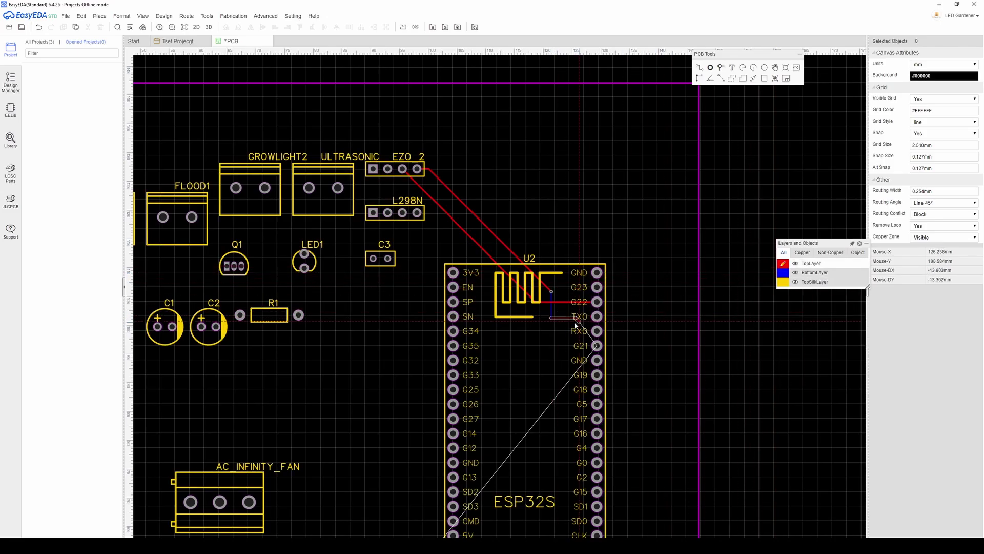
pyautogui.click(597, 348)
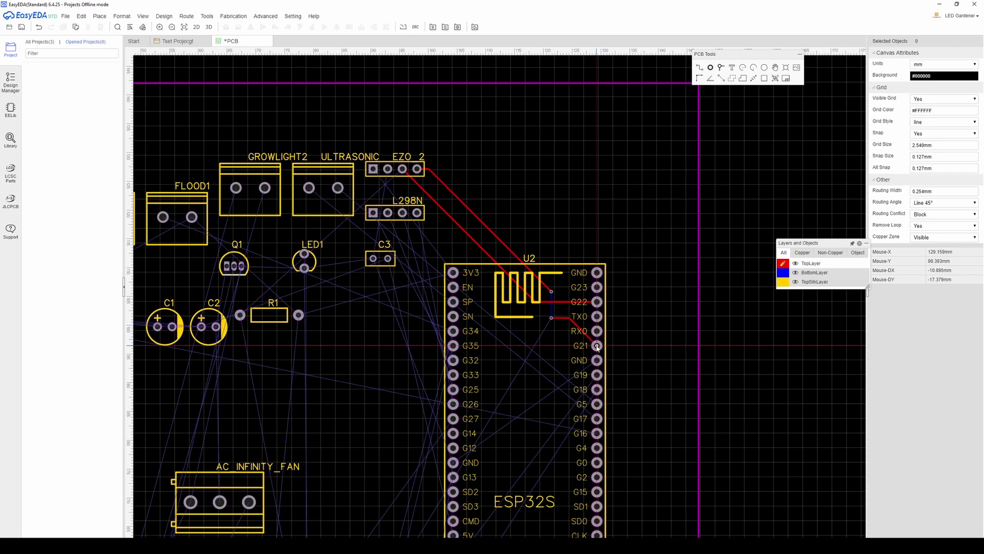
pyautogui.scroll(-3, 676, 381)
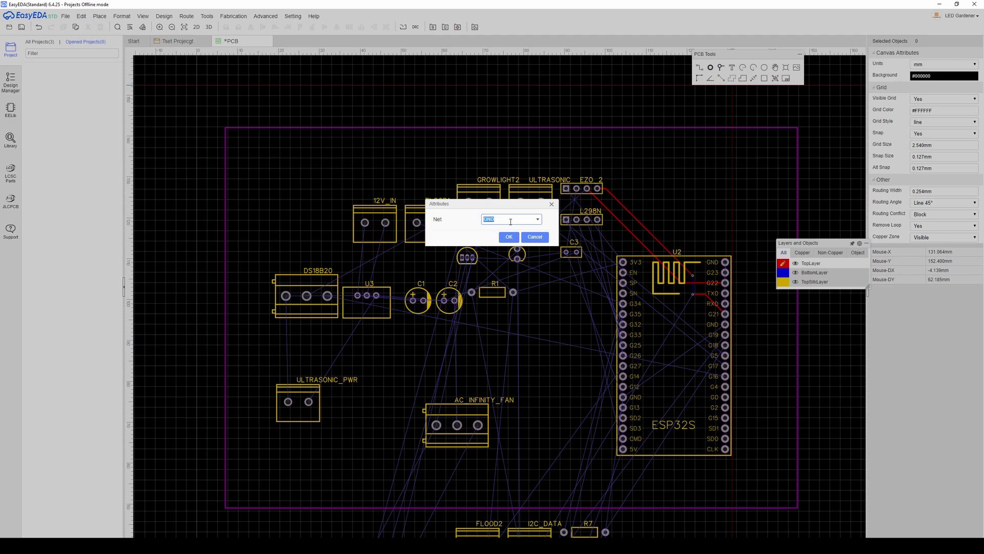
# Step: Keep GND as the copper area net and close the pour outline around the whole board
pyautogui.click(537, 220)
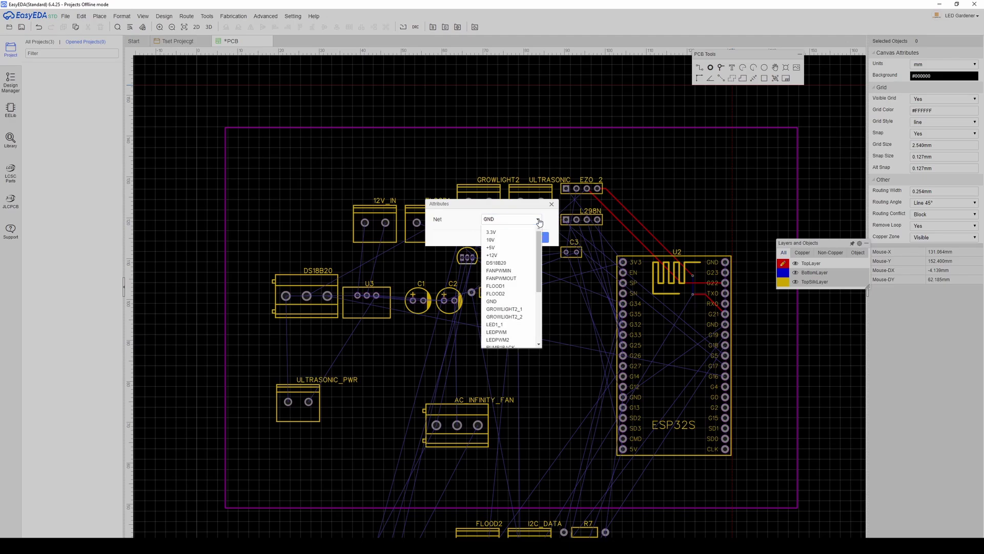
pyautogui.click(530, 219)
pyautogui.click(509, 237)
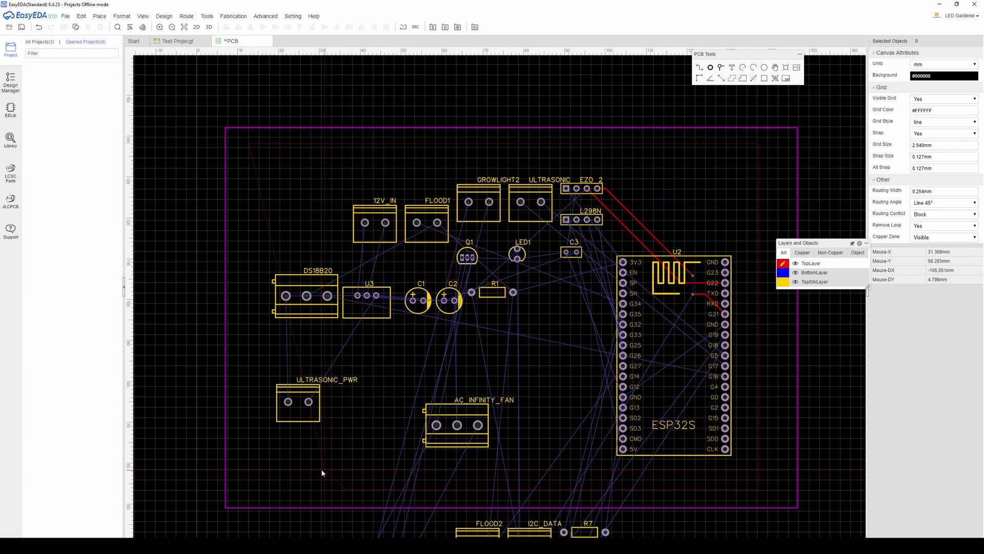
pyautogui.doubleClick(235, 485)
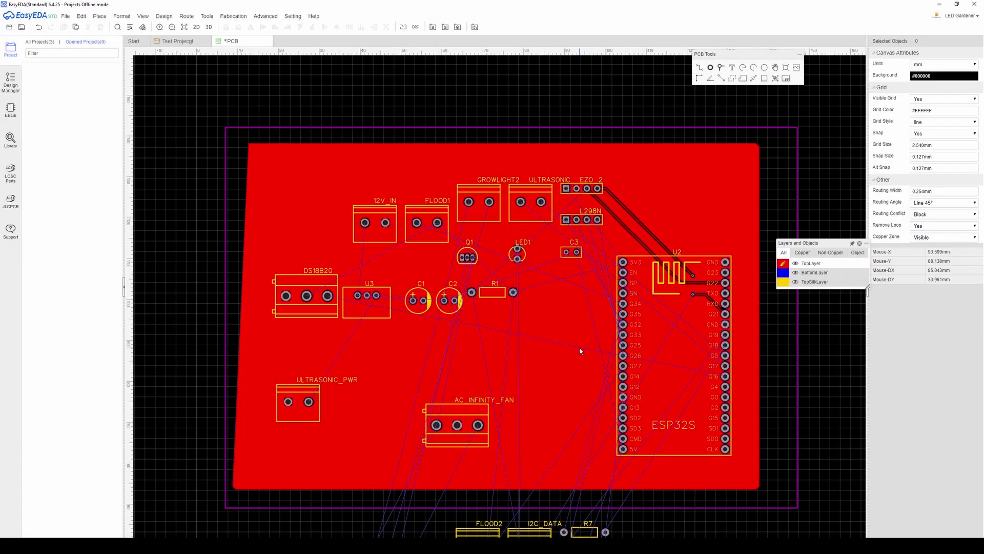
pyautogui.scroll(5, 464, 259)
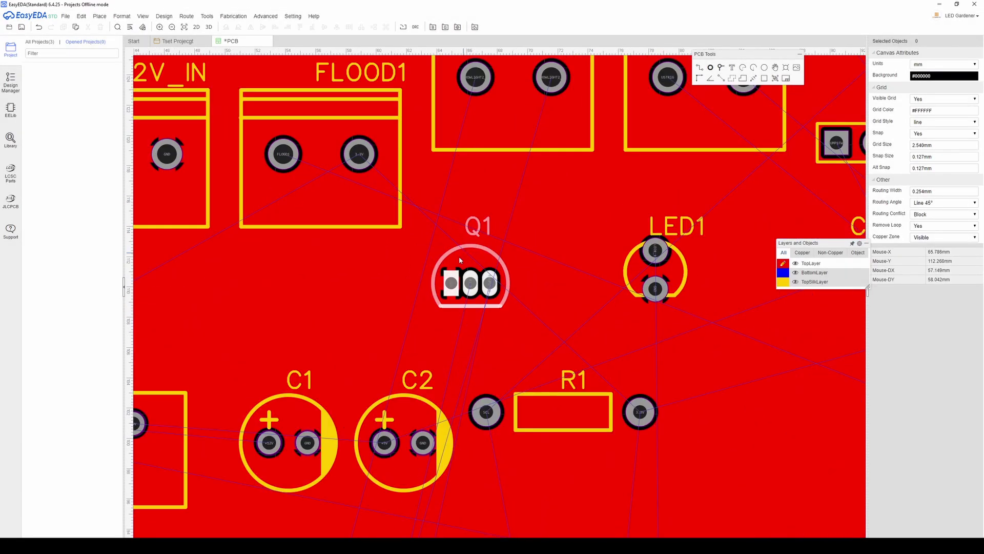
pyautogui.scroll(3, 660, 321)
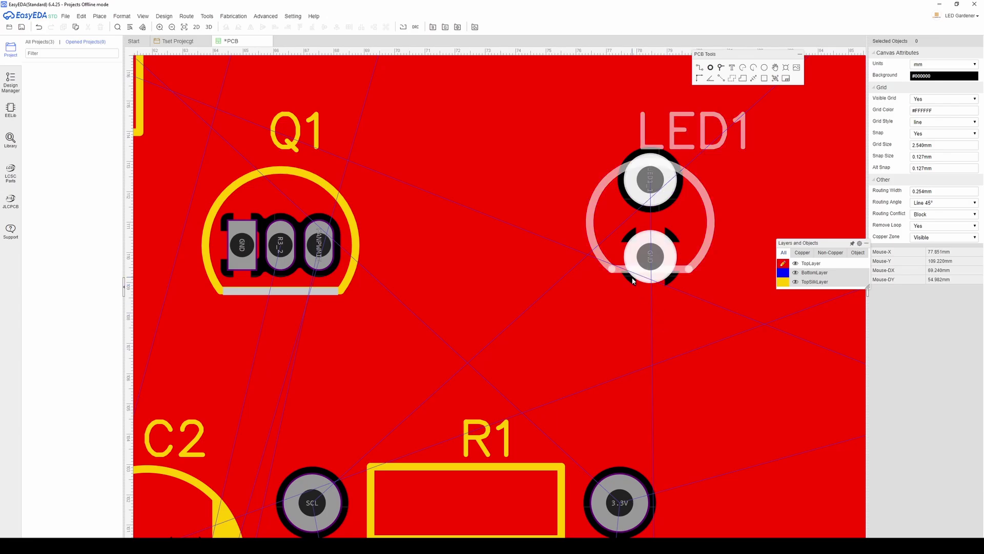
pyautogui.scroll(-3, 687, 290)
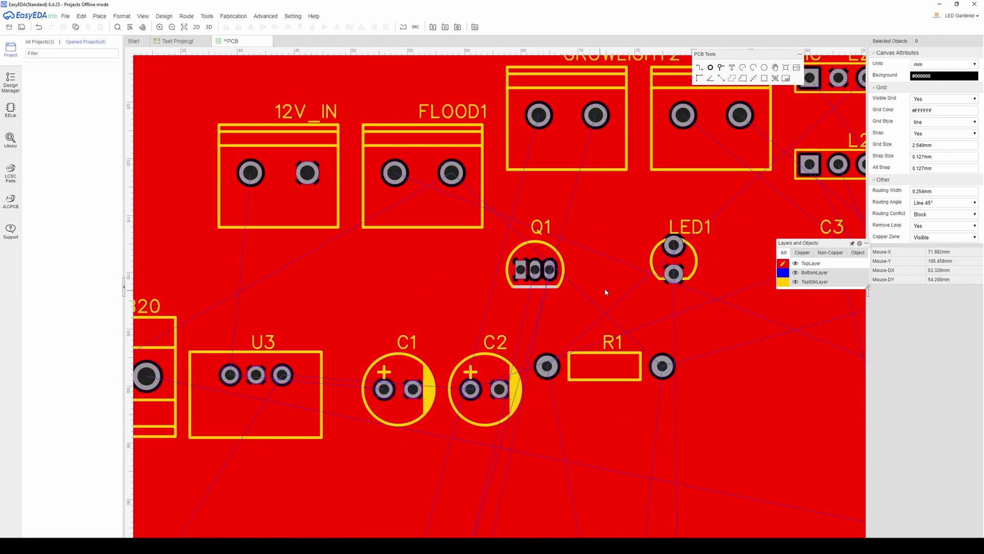
pyautogui.scroll(-4, 624, 309)
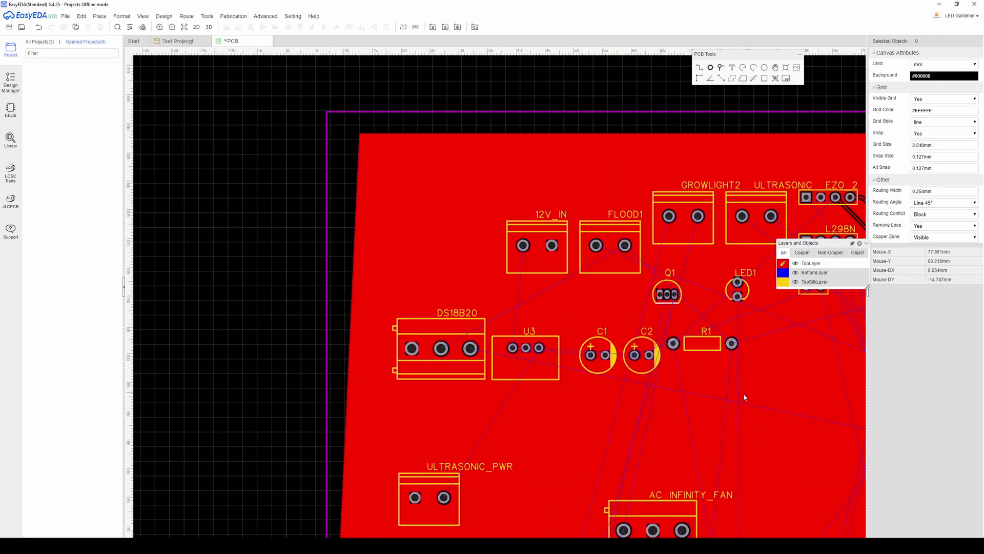
pyautogui.hscroll(3, 639, 369)
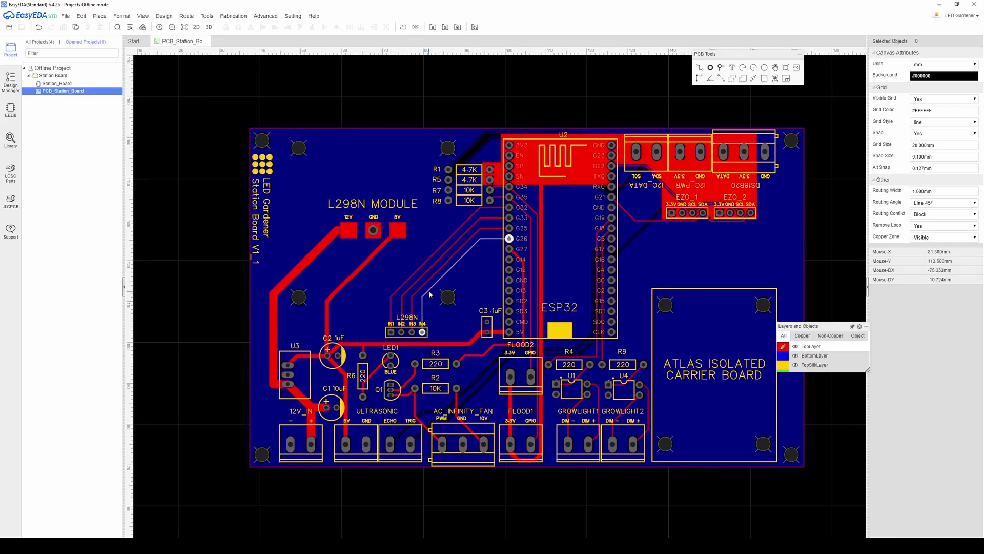
# Step: Make BottomLayer the active layer and zoom around the EZO headers
pyautogui.moveTo(788, 359)
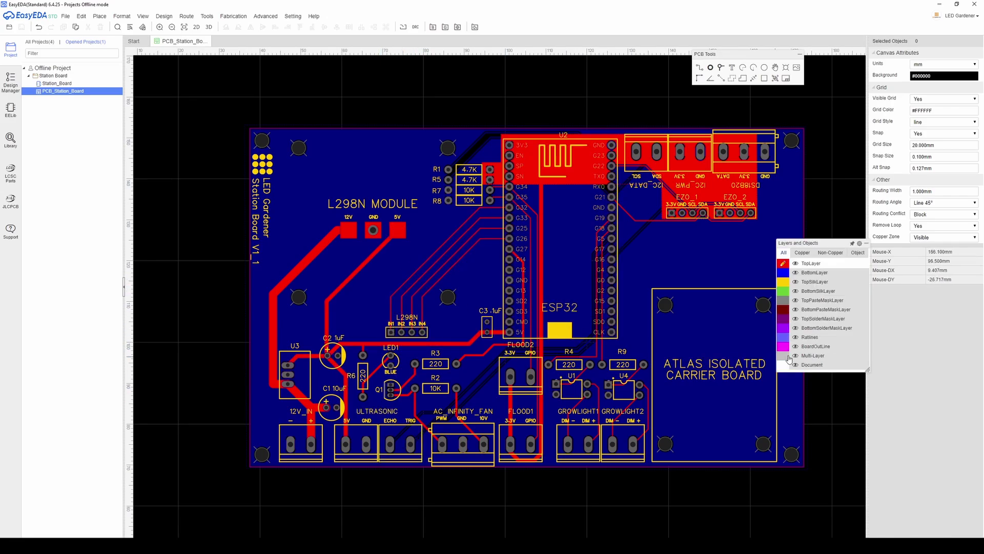
pyautogui.click(783, 272)
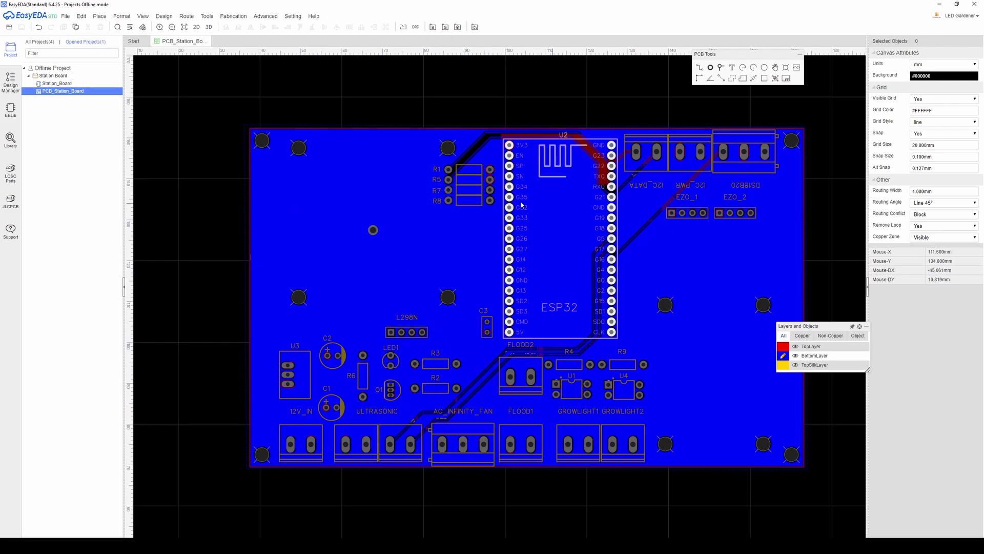
pyautogui.scroll(5, 763, 203)
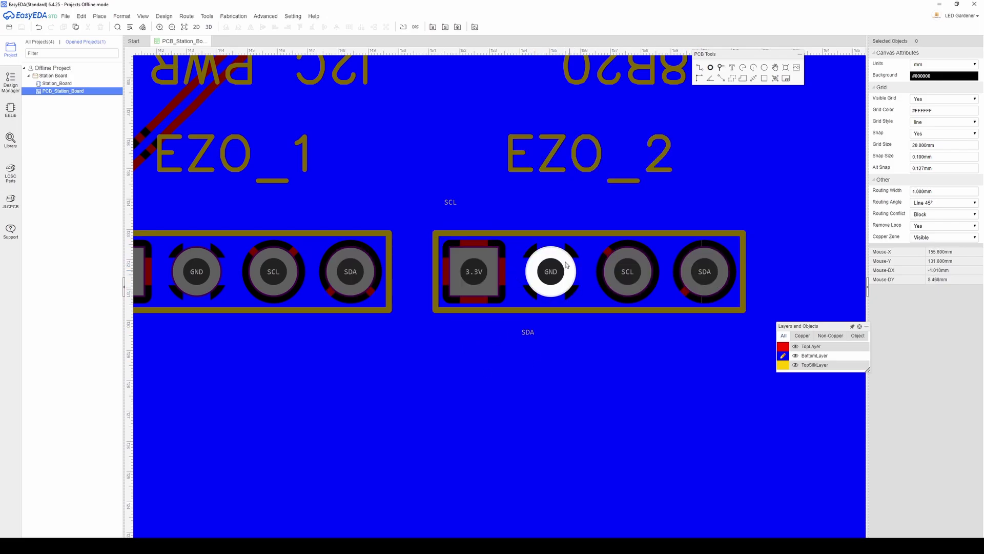
pyautogui.scroll(-8, 499, 326)
pyautogui.scroll(3, 469, 376)
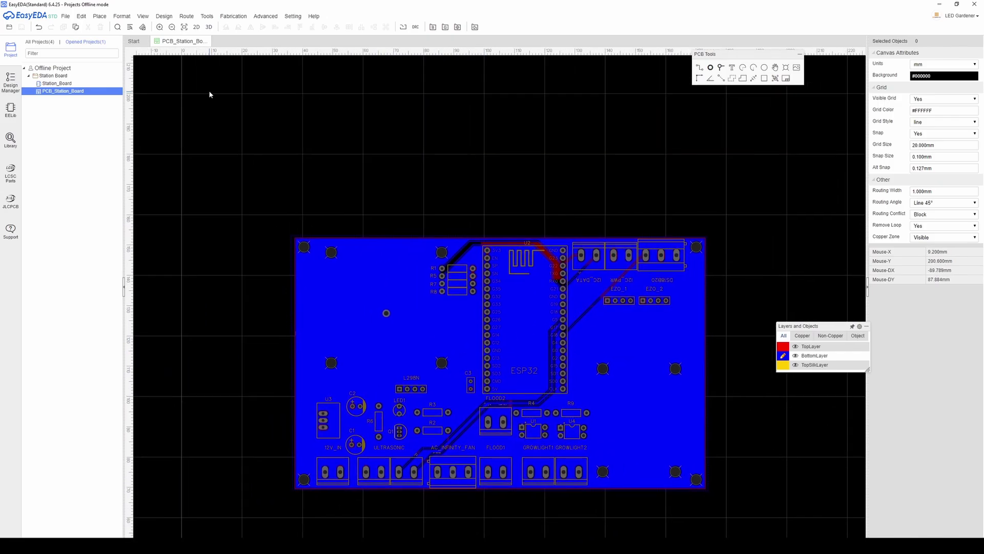
pyautogui.click(143, 16)
# Step: Render the Station_Board in 3D View, orbit it, then return to the 2D PCB_Station_Board tab
pyautogui.click(154, 34)
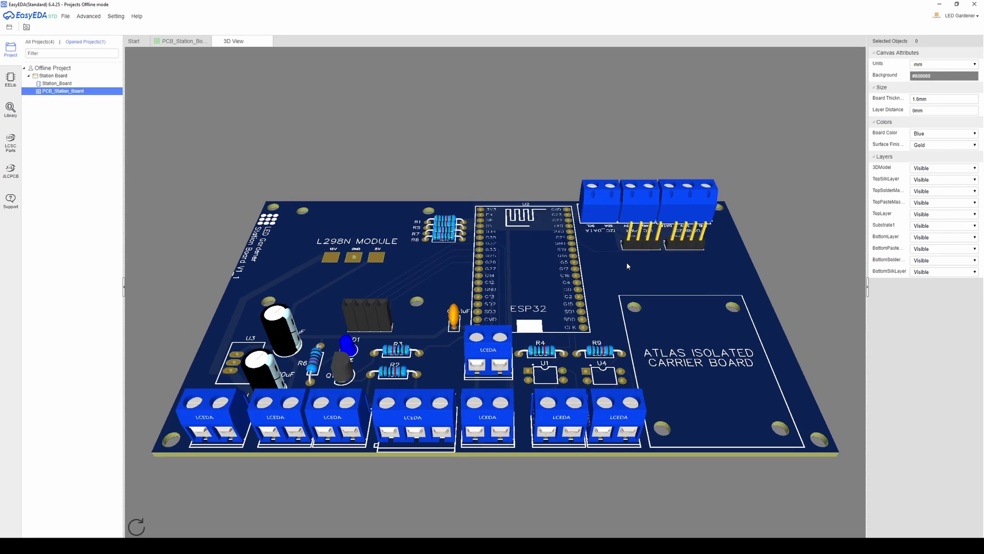
pyautogui.moveTo(614, 333); pyautogui.dragTo(535, 264)
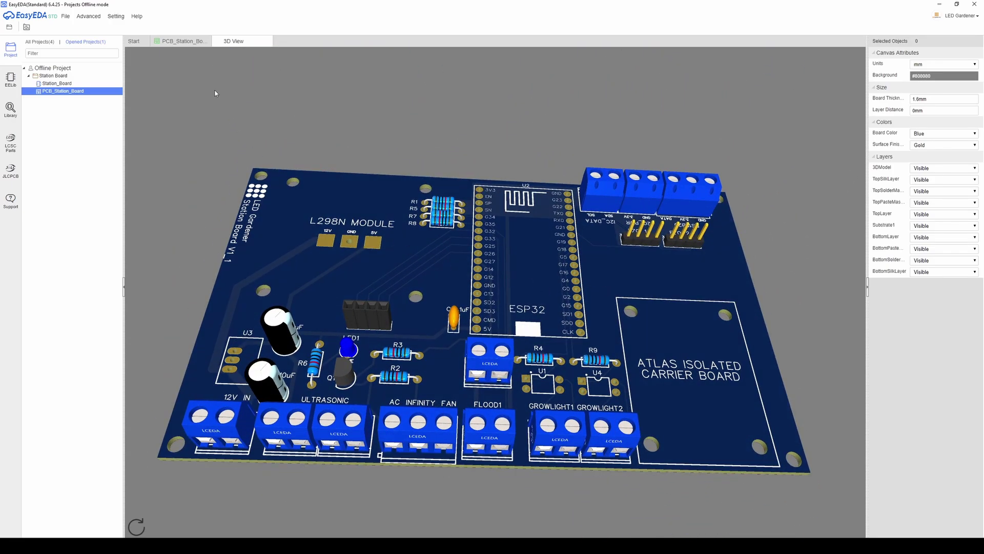
pyautogui.click(186, 42)
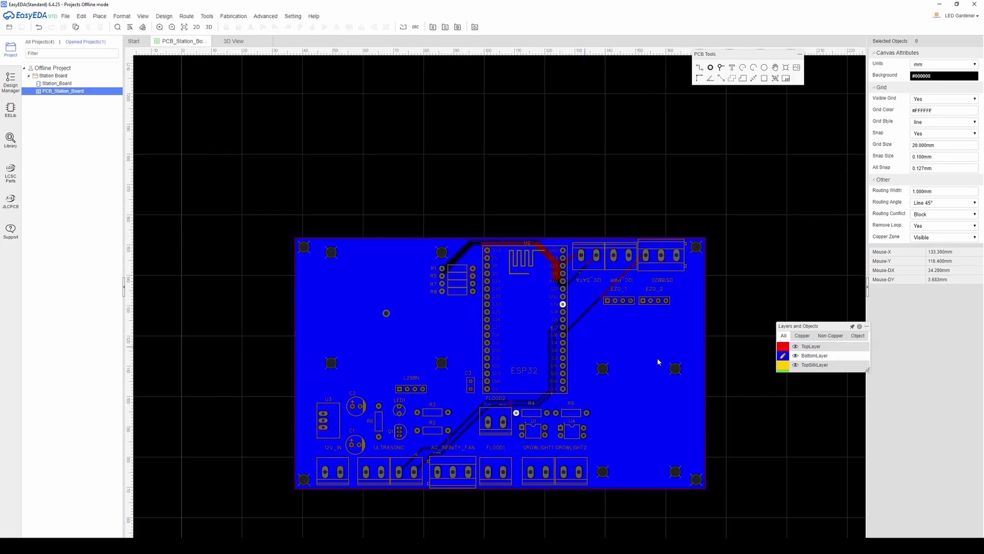
# Step: Make TopLayer the active layer again and zoom into the EZO headers
pyautogui.moveTo(781, 315)
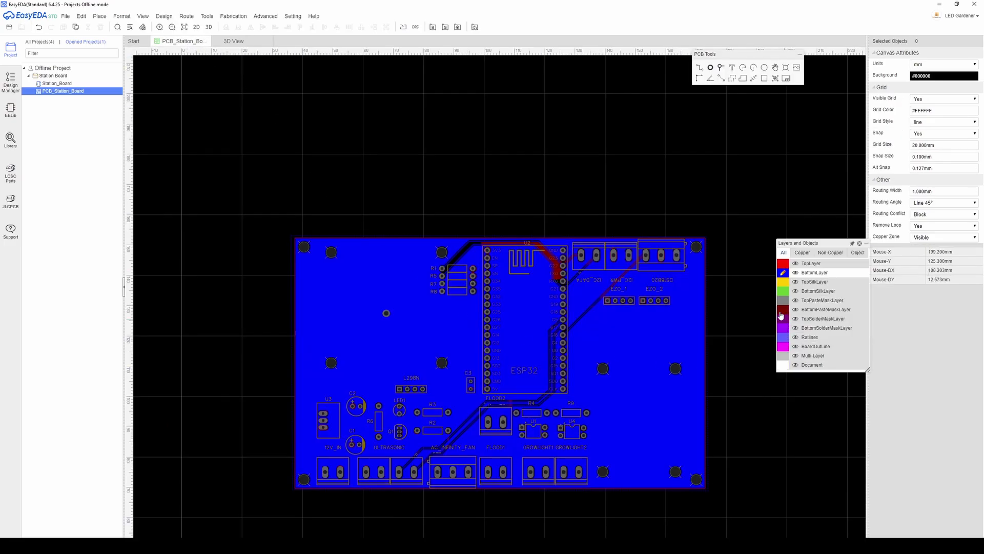
pyautogui.click(783, 263)
pyautogui.scroll(2, 646, 297)
pyautogui.scroll(3, 646, 296)
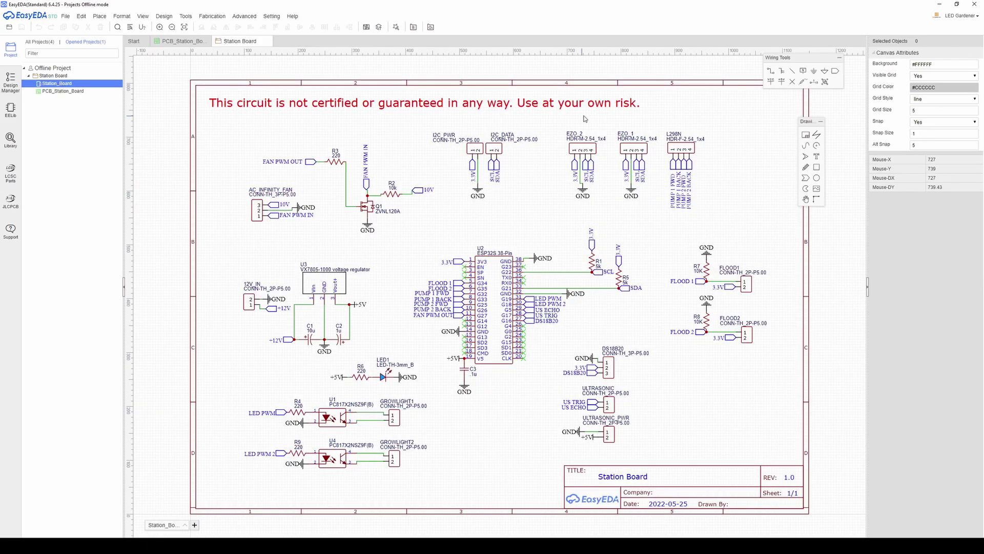
pyautogui.scroll(6, 636, 205)
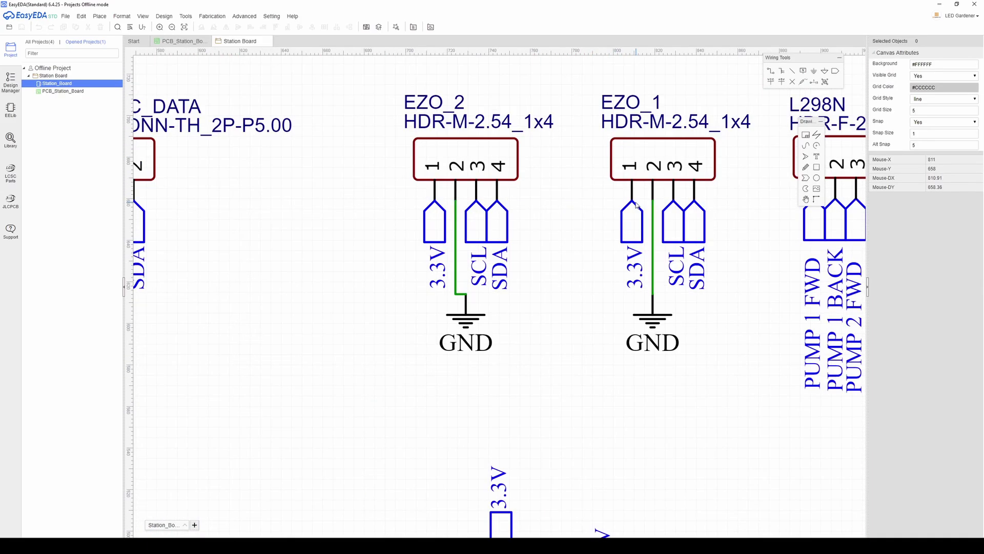
# Step: Relabel EZO_2's pins 3 and 4 as SDA and SCL
pyautogui.moveTo(558, 238); pyautogui.dragTo(534, 266, button='right')
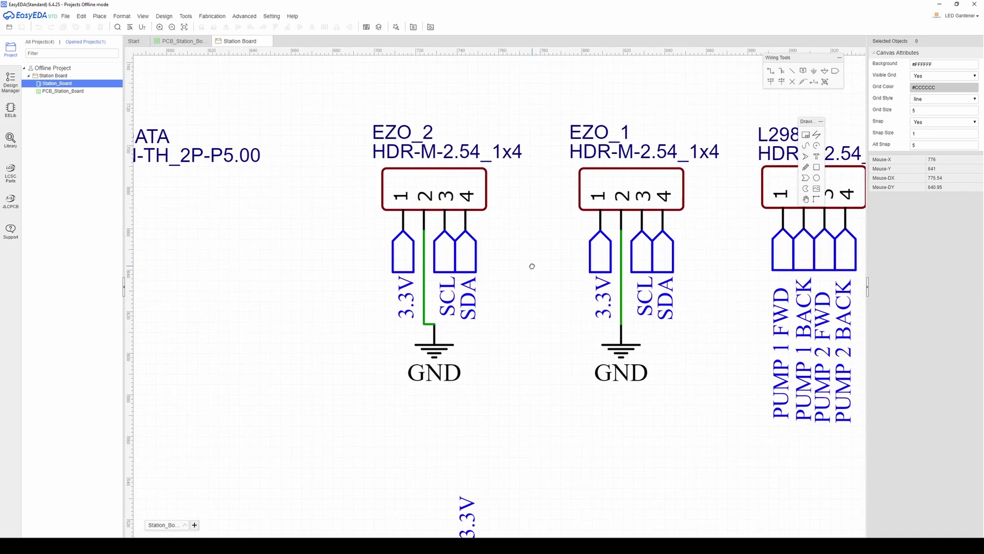
pyautogui.doubleClick(445, 306)
pyautogui.write('SDA')
pyautogui.click(472, 305)
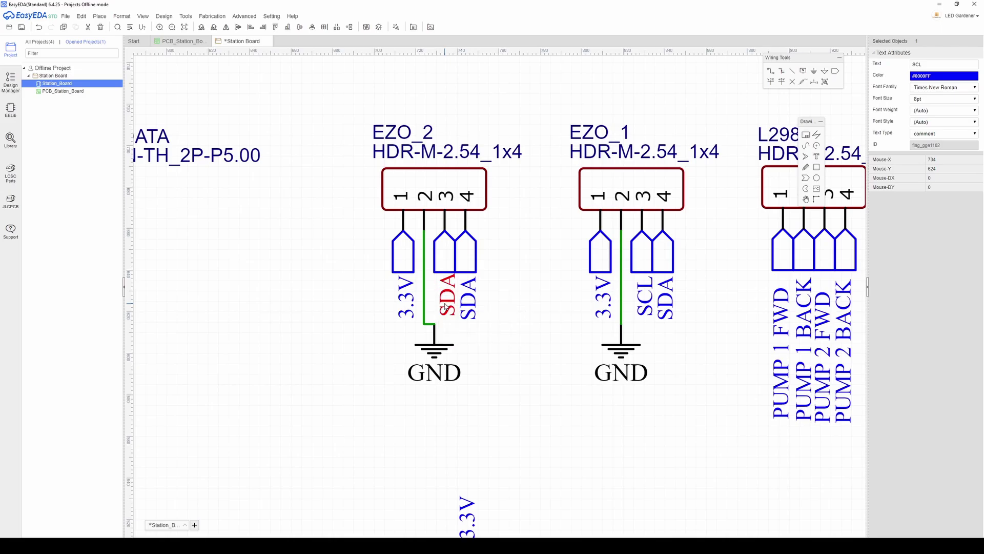
pyautogui.doubleClick(473, 303)
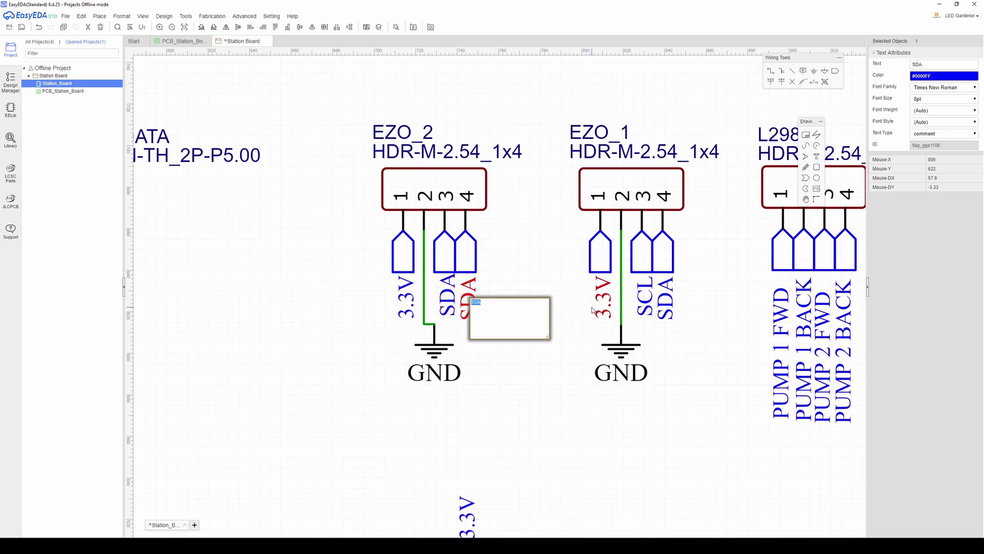
pyautogui.press('Return')
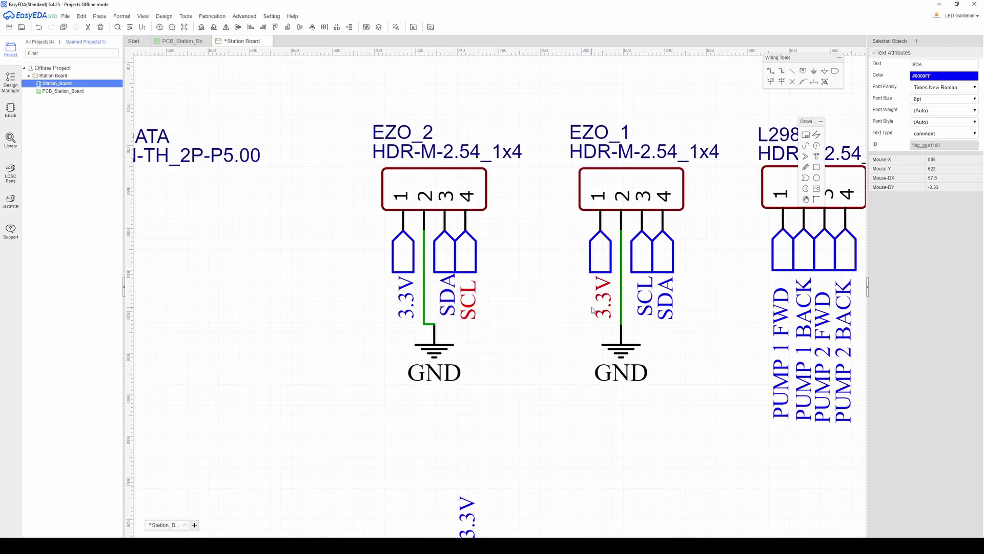
# Step: Relabel EZO_1's pins 3 and 4 as SDA and SCL, then save the schematic
pyautogui.doubleClick(641, 302)
pyautogui.write('SDA')
pyautogui.press('Return')
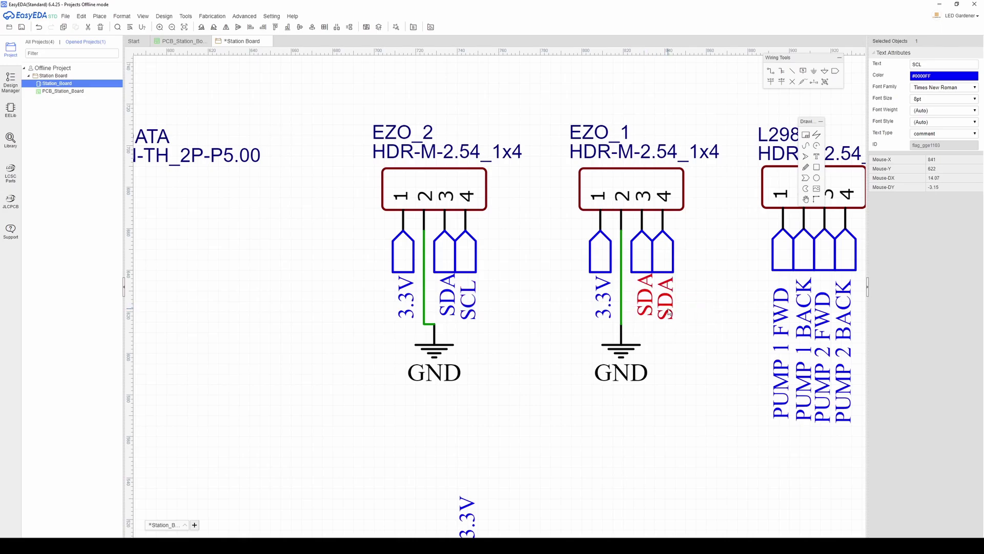
pyautogui.doubleClick(668, 309)
pyautogui.press('Return')
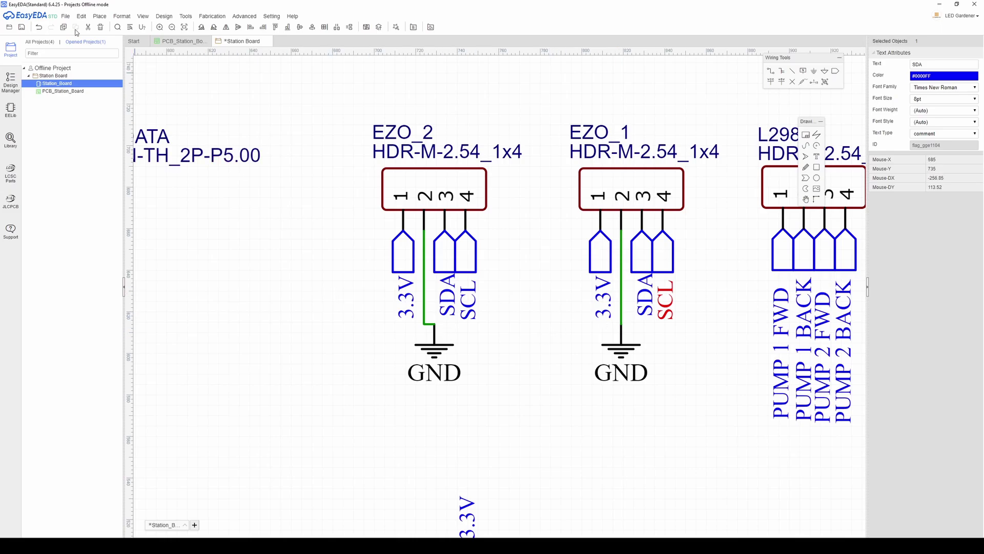
pyautogui.click(65, 15)
pyautogui.click(76, 47)
# Step: Update the PCB from the schematic, applying the six SDA/SCL net changes, and close the Design Rule dialog
pyautogui.click(164, 16)
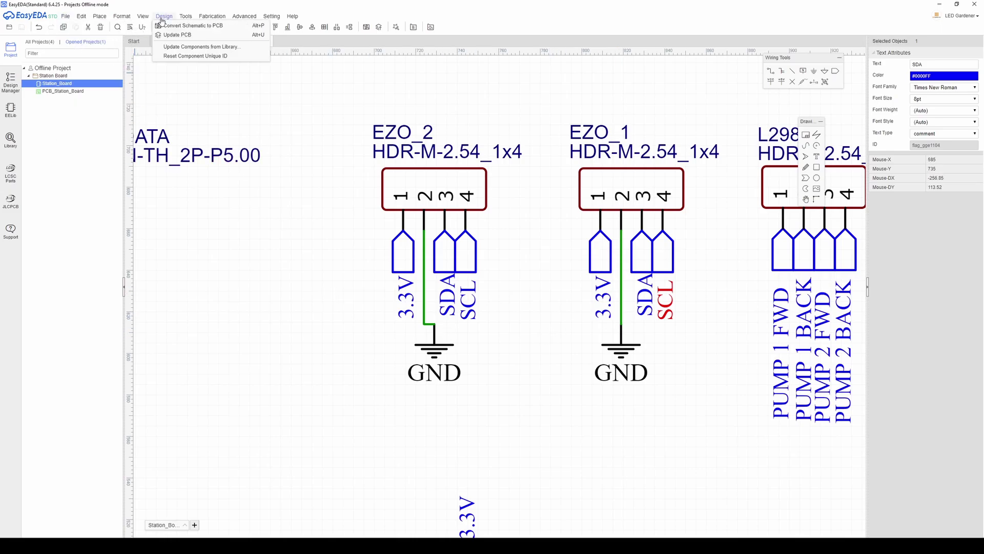
pyautogui.click(174, 35)
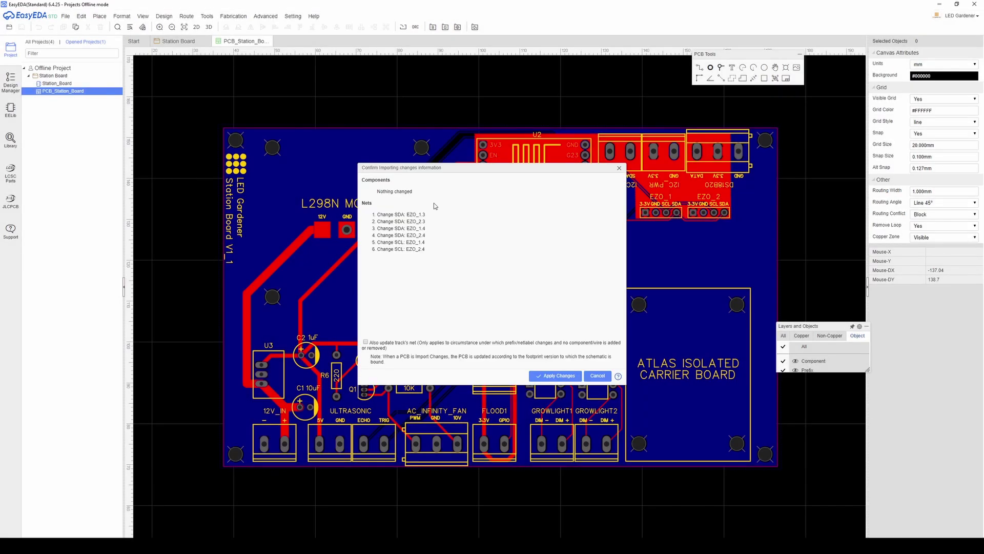
pyautogui.click(558, 376)
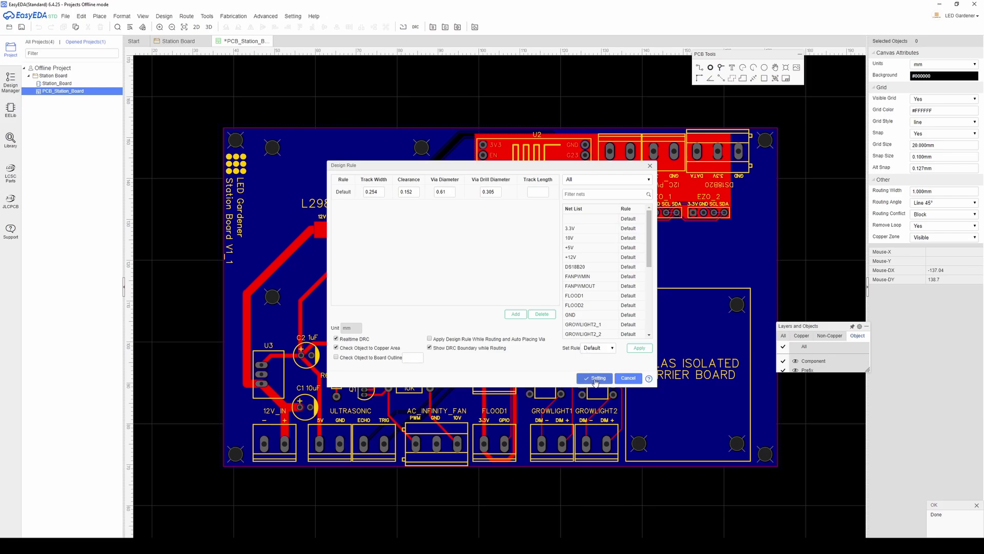
pyautogui.click(595, 382)
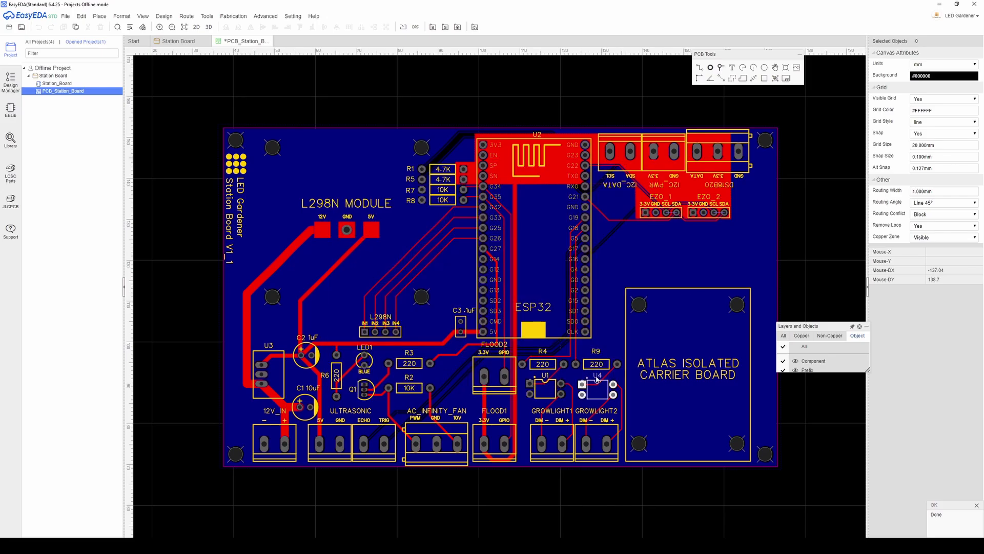
pyautogui.scroll(5, 683, 225)
# Step: Delete the old SCL trace from G22 and the trace linking the two EZO headers
pyautogui.scroll(2, 589, 290)
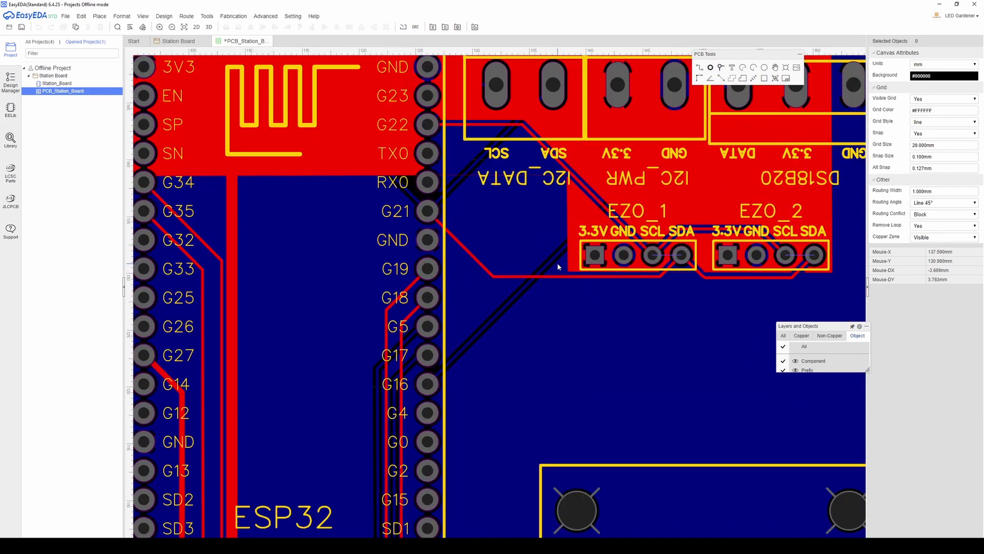
pyautogui.click(543, 276)
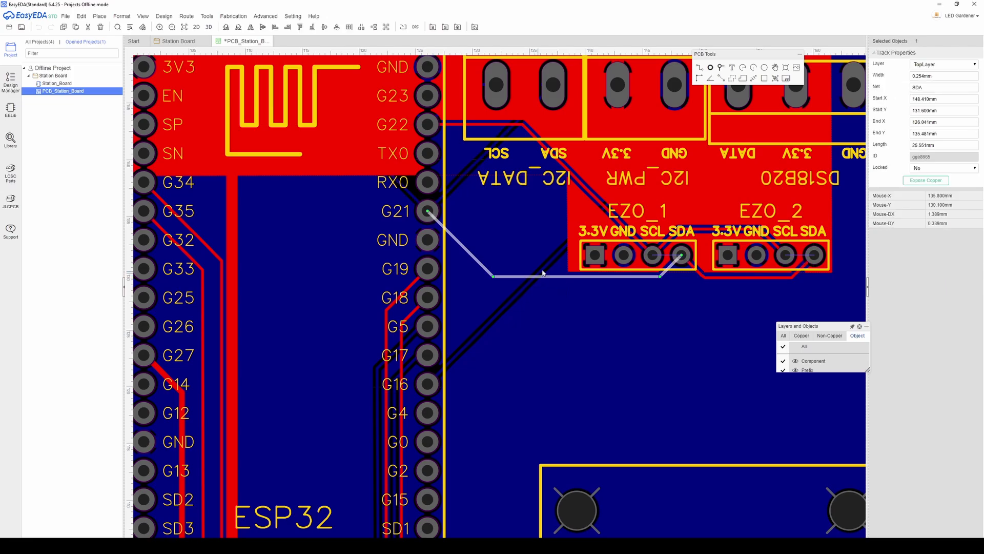
pyautogui.click(580, 234)
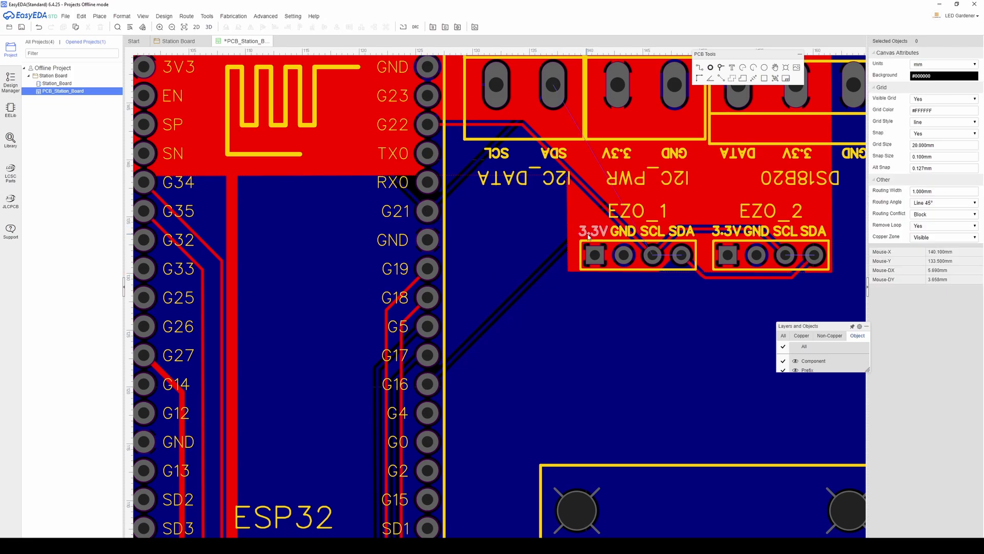
pyautogui.click(595, 199)
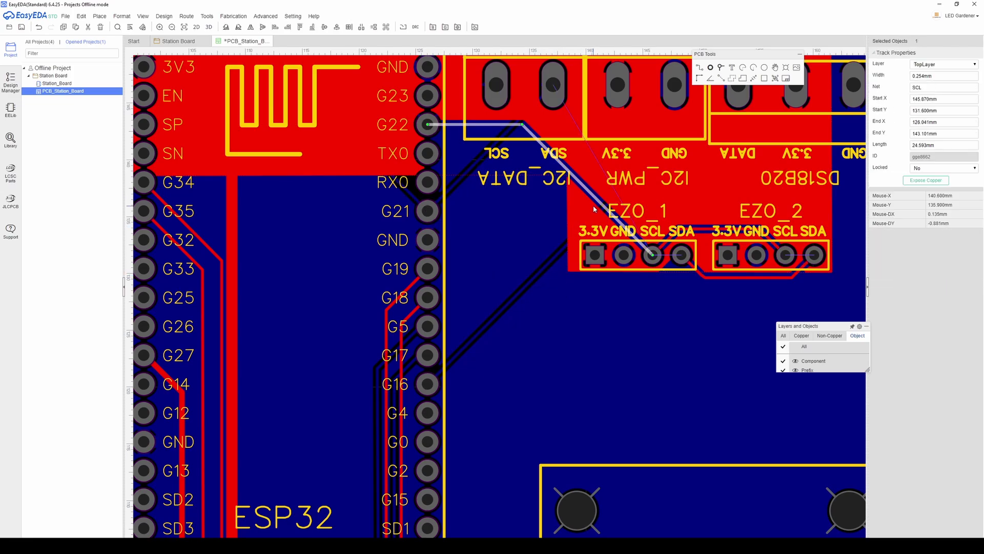
pyautogui.press('Delete')
pyautogui.click(666, 241)
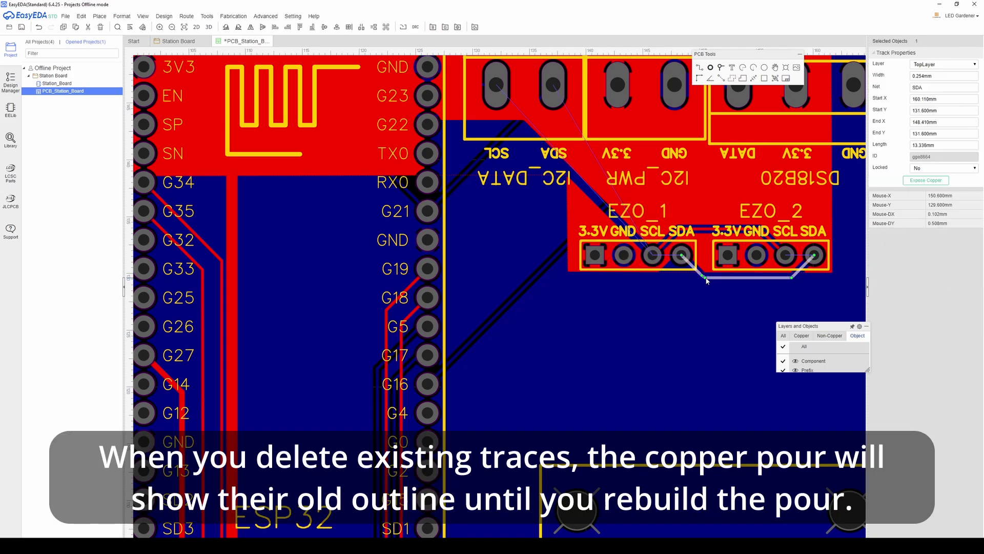
pyautogui.click(707, 231)
pyautogui.press('Delete')
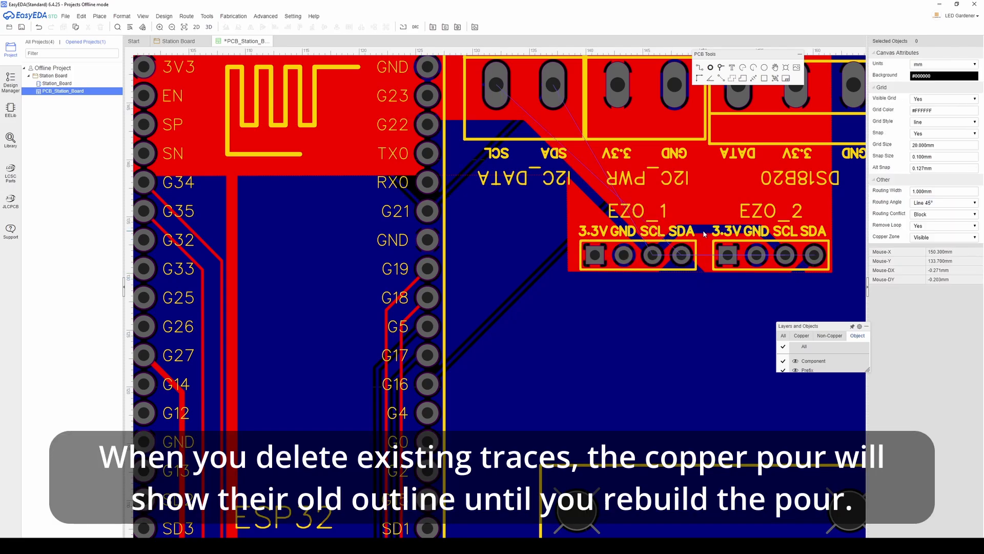
pyautogui.scroll(3, 635, 297)
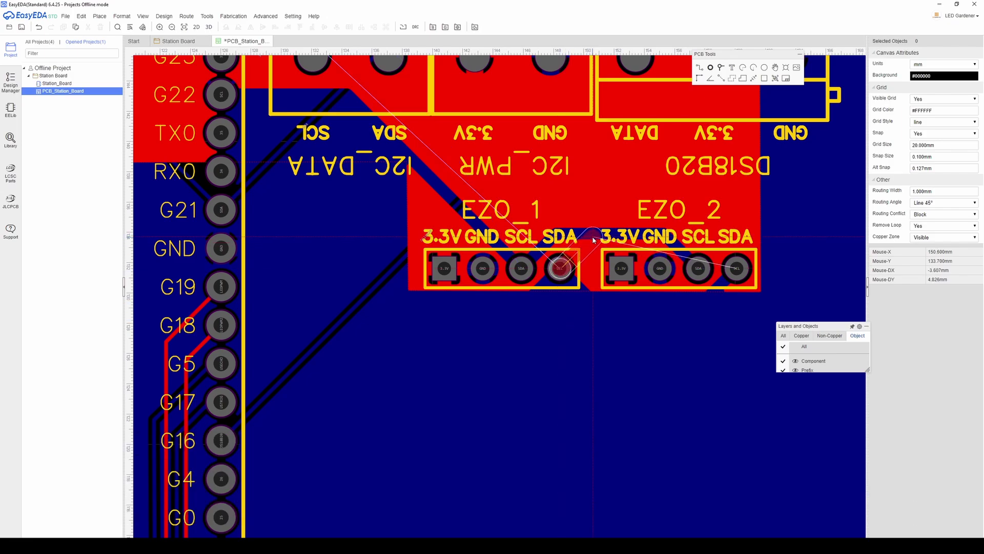
# Step: Set routing width to 0.254mm and route tracks joining the EZO_1 and EZO_2 header pads
pyautogui.click(951, 192)
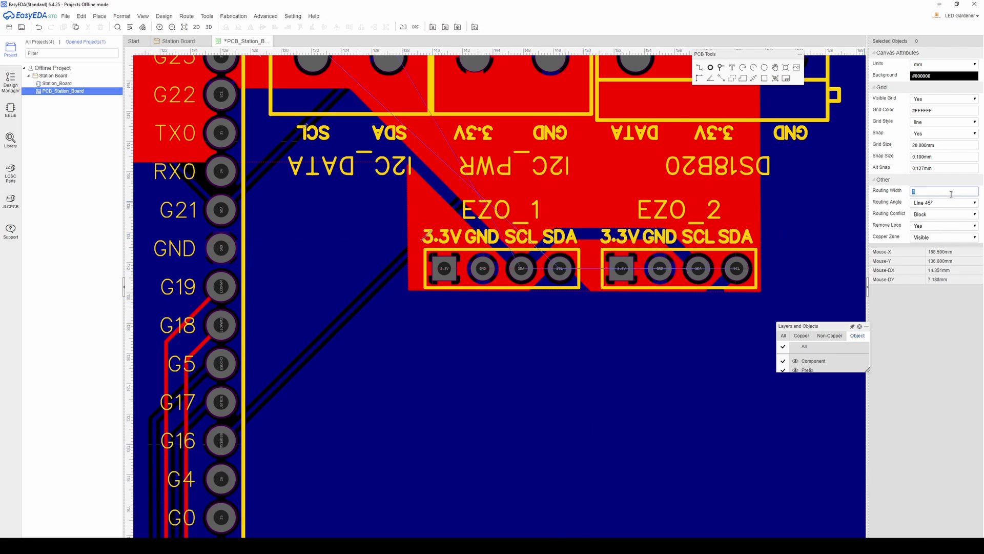
pyautogui.press('Return')
pyautogui.click(564, 270)
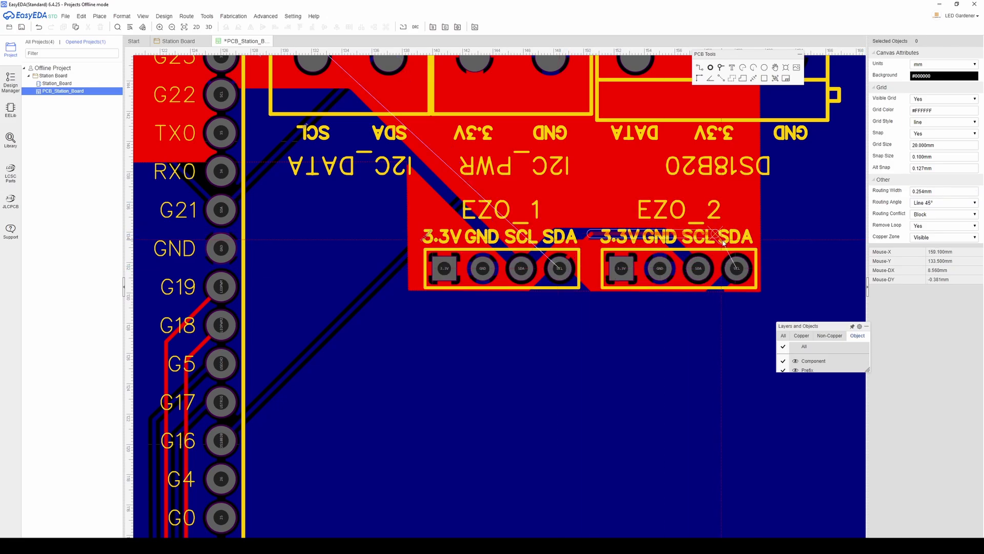
pyautogui.click(737, 266)
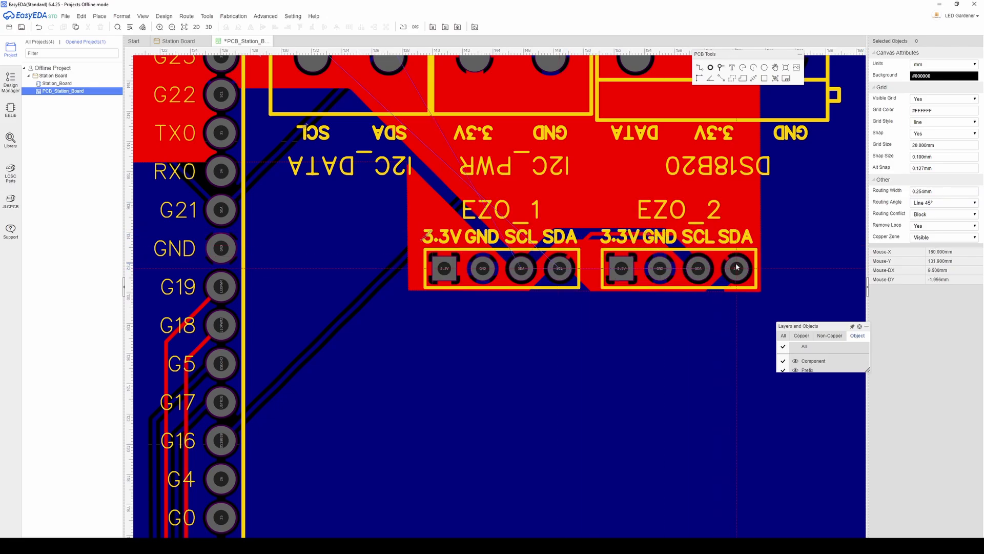
pyautogui.click(699, 269)
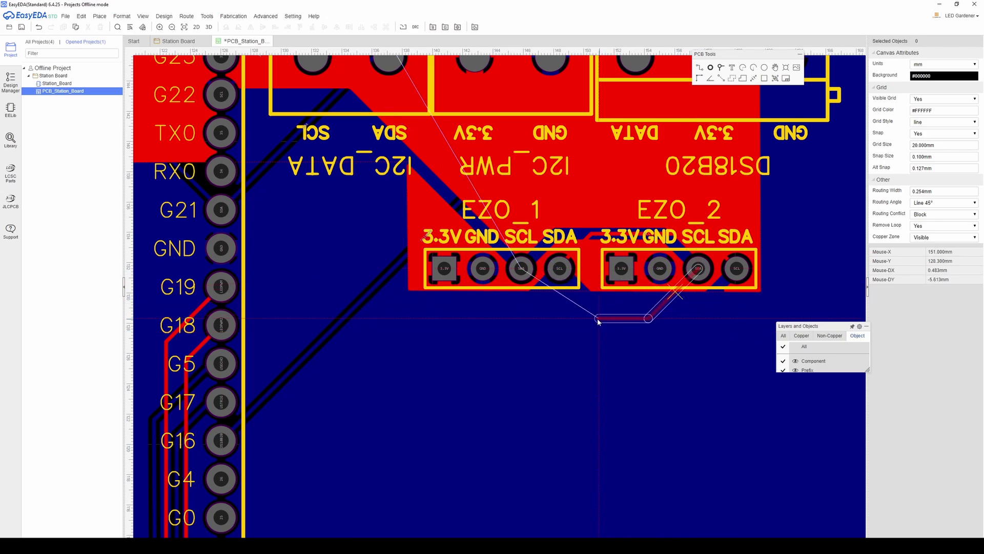
pyautogui.click(663, 315)
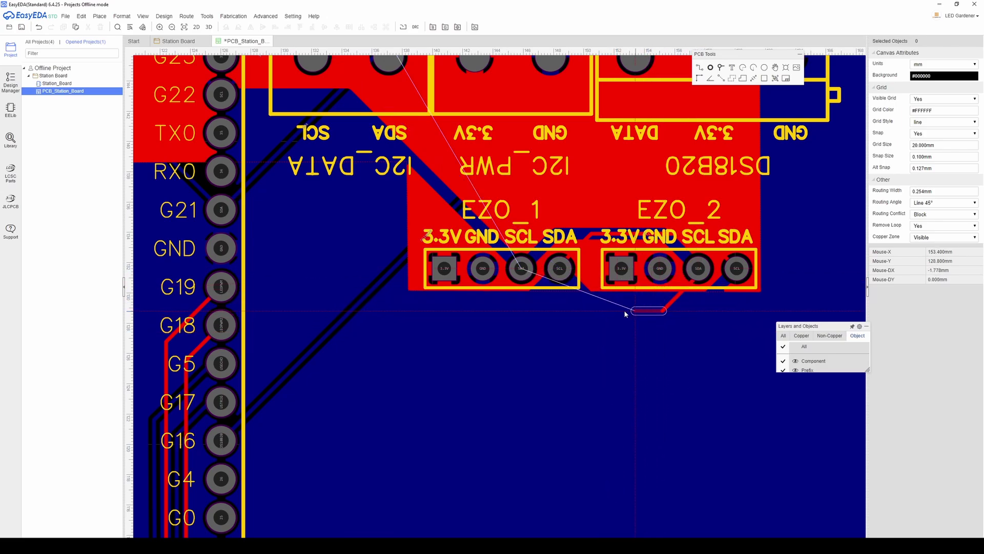
pyautogui.click(521, 272)
# Step: Route the SDA track from EZO_1 to G21 and the SCL track to G22
pyautogui.moveTo(531, 319); pyautogui.dragTo(659, 346, button='right')
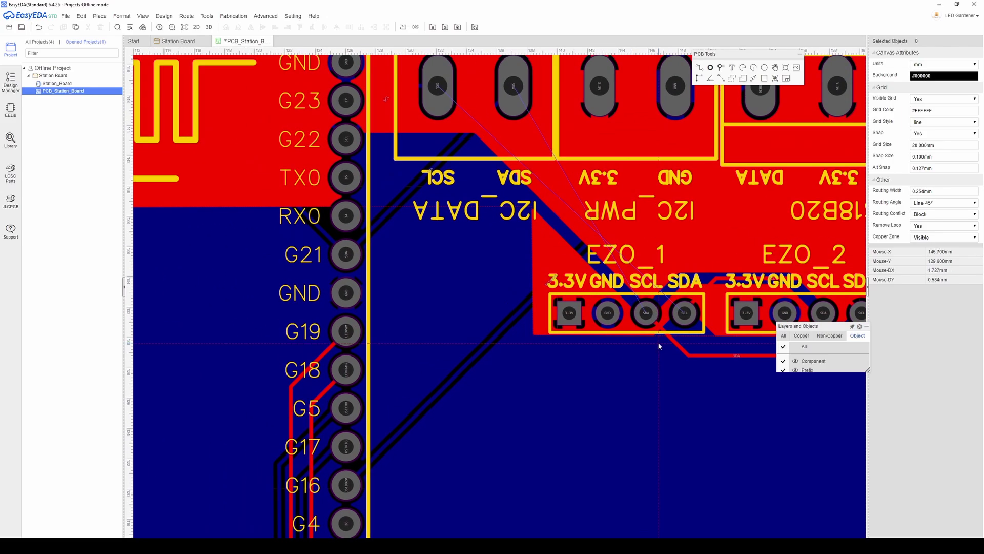
pyautogui.click(647, 315)
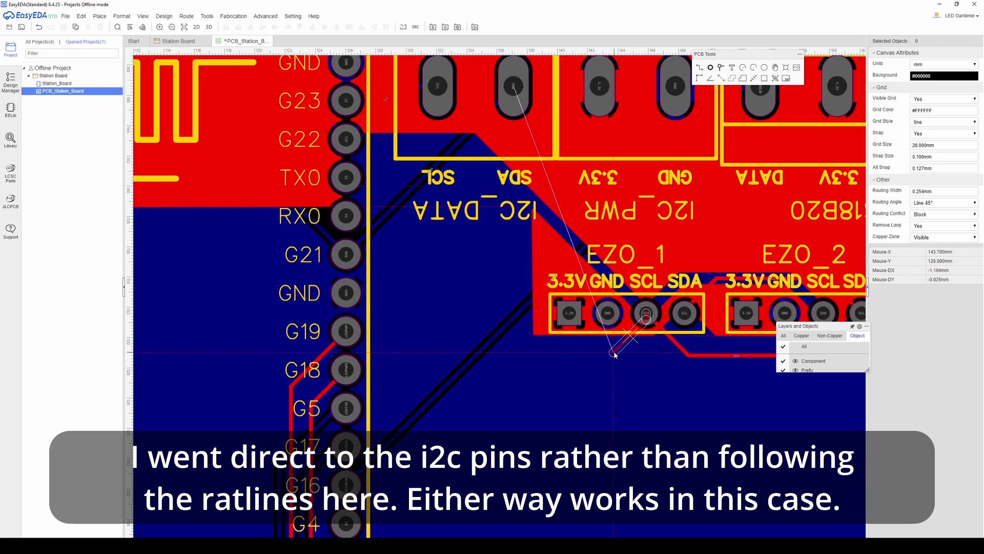
pyautogui.click(614, 353)
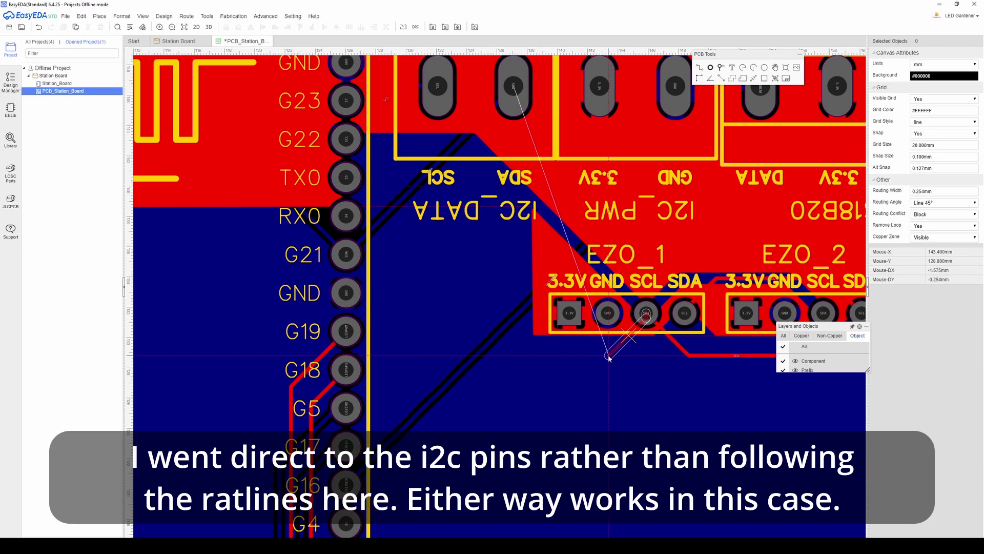
pyautogui.click(353, 265)
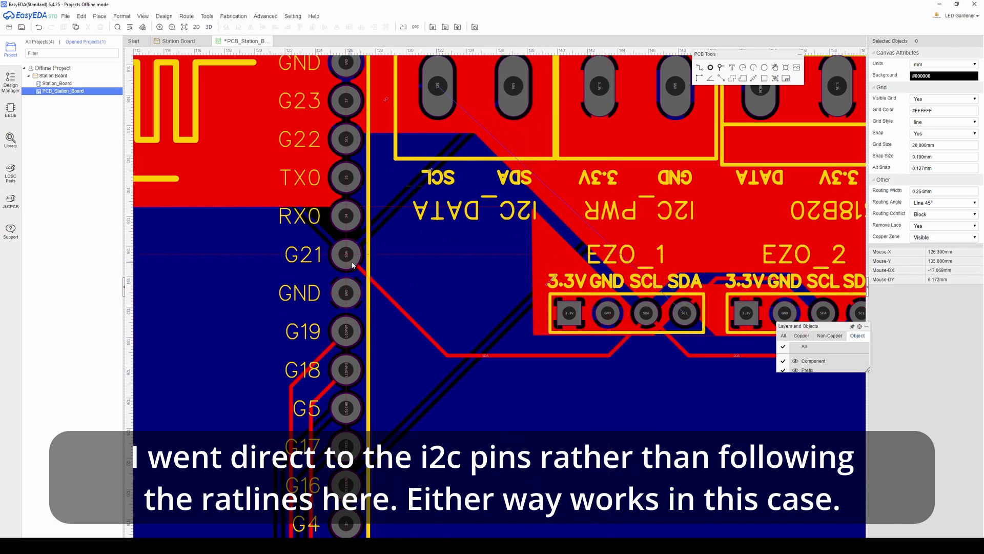
pyautogui.click(685, 313)
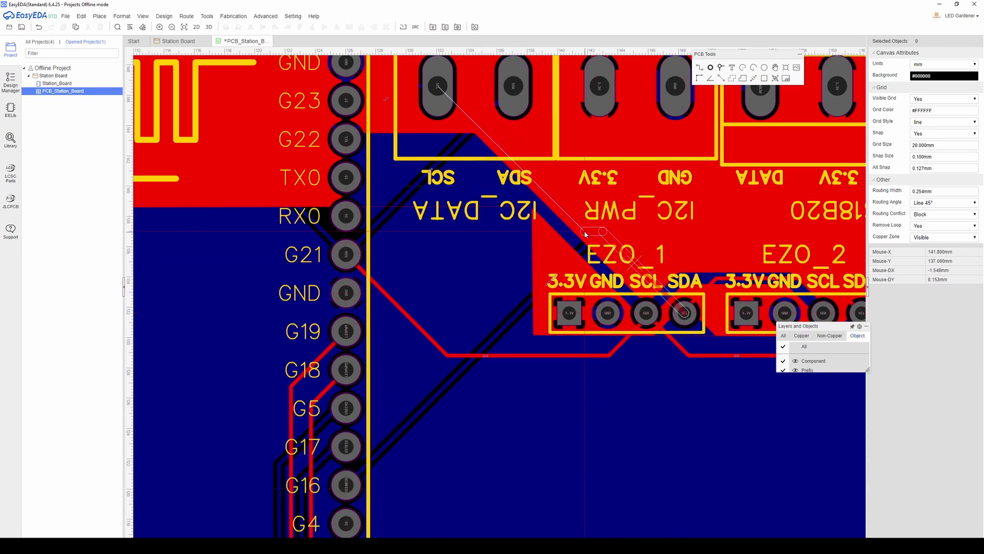
pyautogui.click(344, 144)
# Step: Rebuild all copper pours on the board
pyautogui.rightClick(676, 376)
pyautogui.moveTo(710, 468)
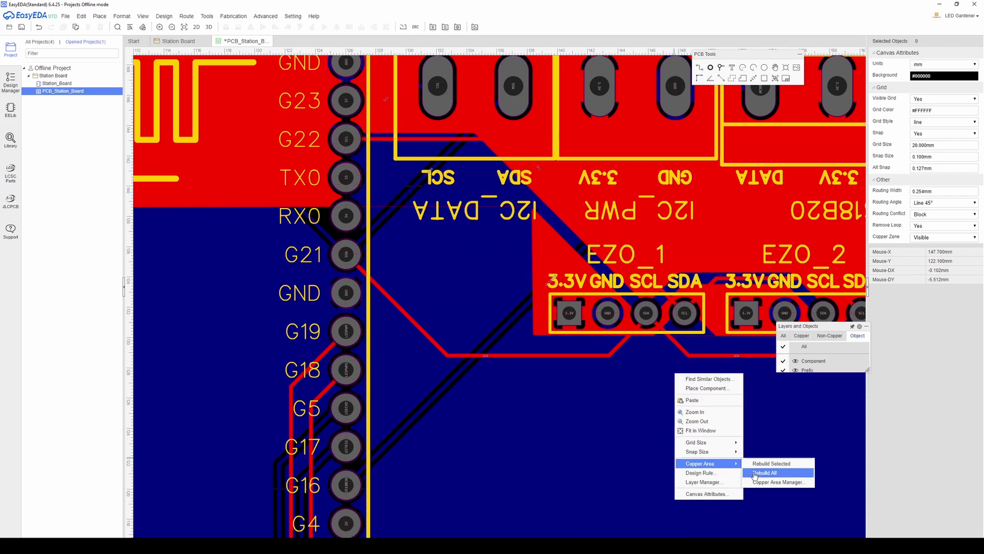
pyautogui.click(774, 473)
pyautogui.moveTo(702, 391); pyautogui.dragTo(614, 411, button='right')
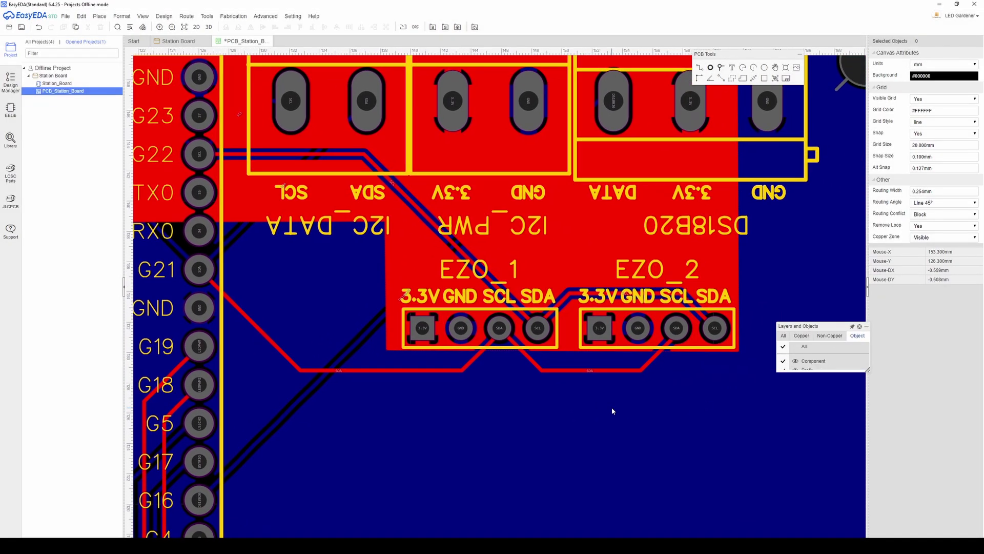
# Step: Change the silkscreen label above EZO_1's fourth pad to RX
pyautogui.click(497, 300)
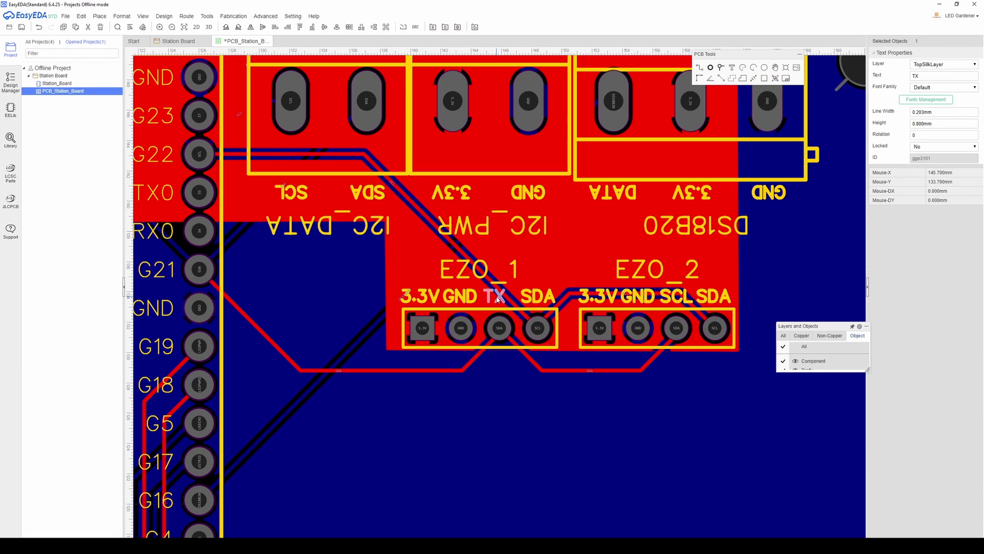
pyautogui.doubleClick(541, 296)
pyautogui.write('RX')
pyautogui.press('Return')
pyautogui.scroll(2, 496, 291)
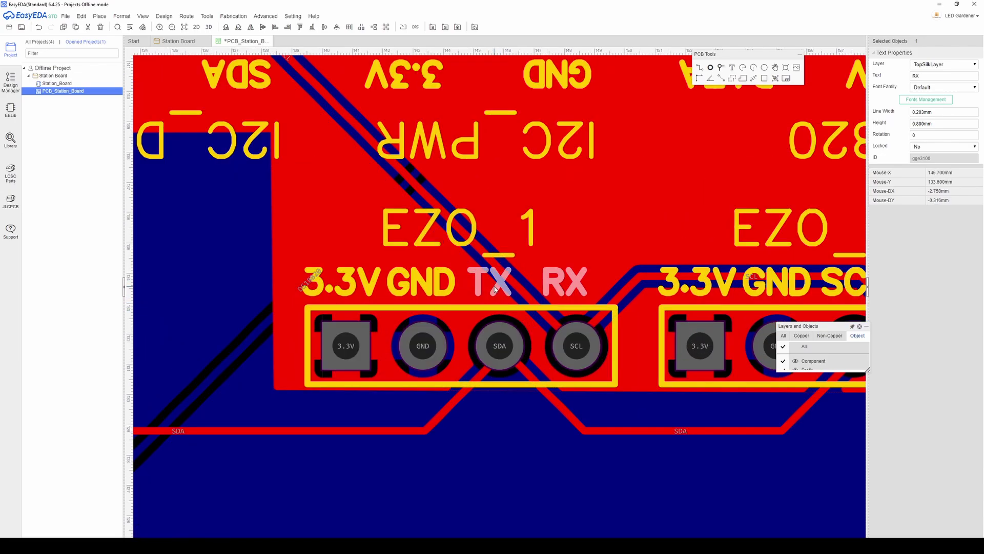
# Step: Delete the old SCL and SDA silkscreen labels at EZO_2's header
pyautogui.moveTo(666, 336); pyautogui.dragTo(549, 330, button='right')
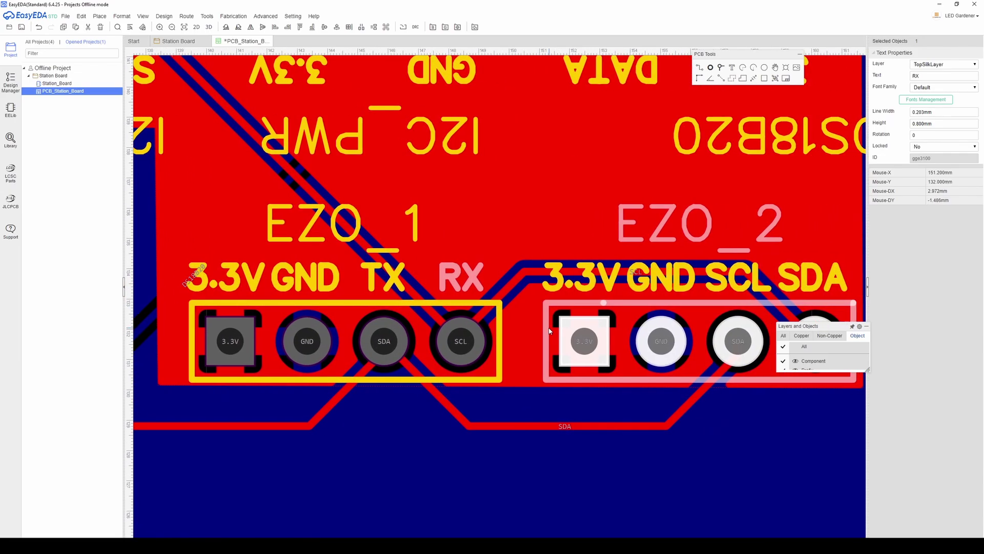
pyautogui.click(739, 277)
pyautogui.press('Delete')
pyautogui.click(812, 277)
pyautogui.press('Delete')
# Step: Copy EZO_1's TX and RX labels and paste them above EZO_2's pads
pyautogui.click(384, 277)
pyautogui.keyDown('shift'); pyautogui.click(464, 283); pyautogui.keyUp('shift')
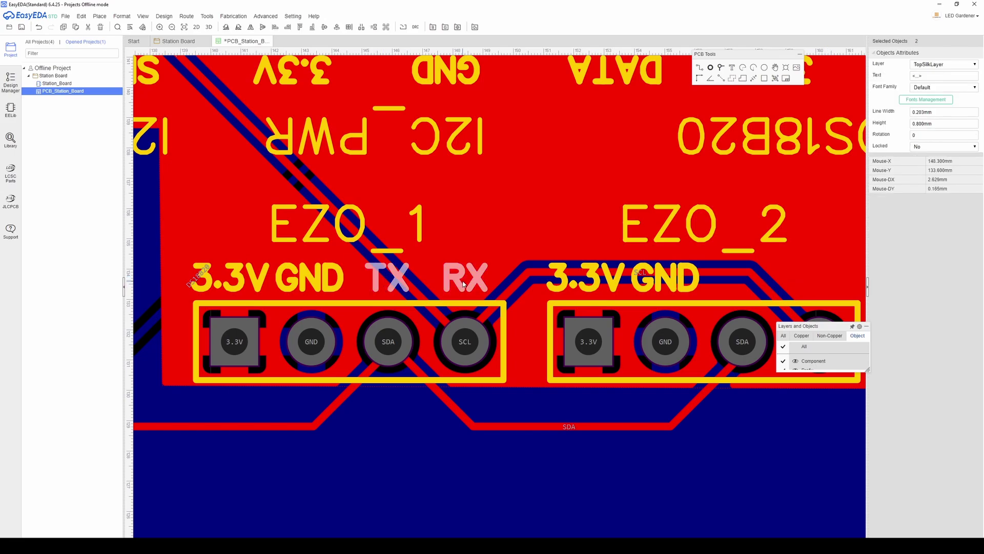
pyautogui.hotkey('ctrl', 'c')
pyautogui.hotkey('ctrl', 'v')
pyautogui.click(721, 286)
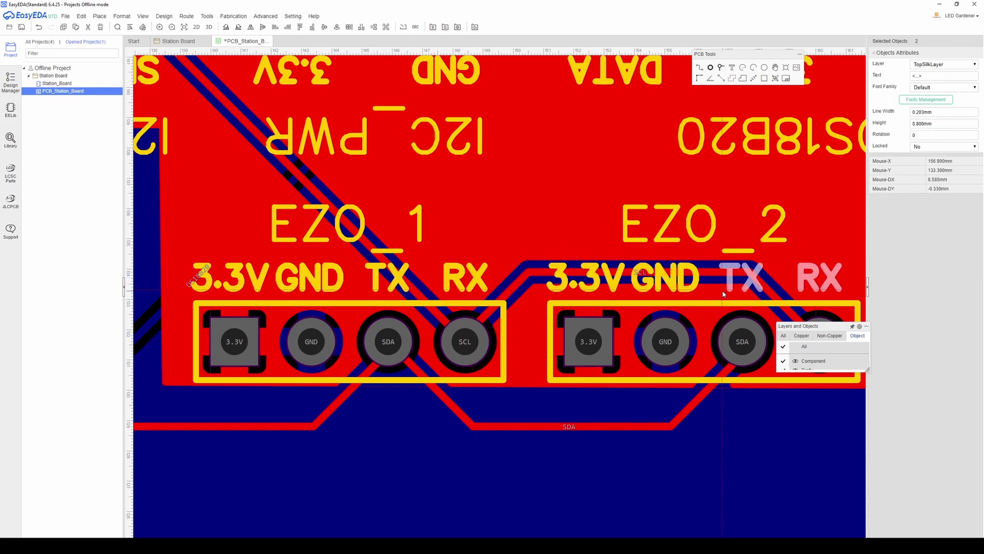
pyautogui.click(627, 476)
pyautogui.moveTo(626, 476); pyautogui.dragTo(523, 413, button='right')
pyautogui.scroll(-5, 522, 424)
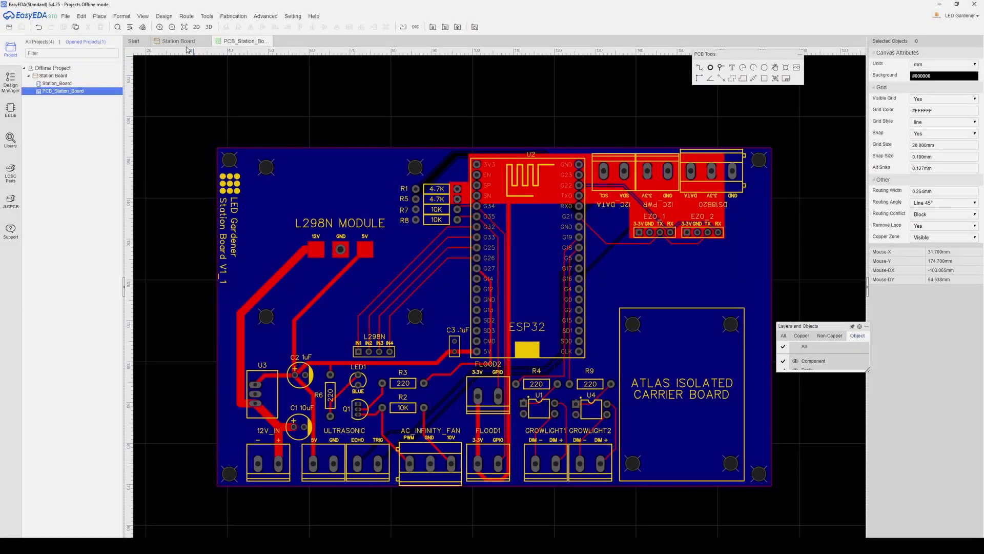
# Step: Start the Gerber fabrication file export and run the design rule check
pyautogui.click(207, 16)
pyautogui.moveTo(233, 16)
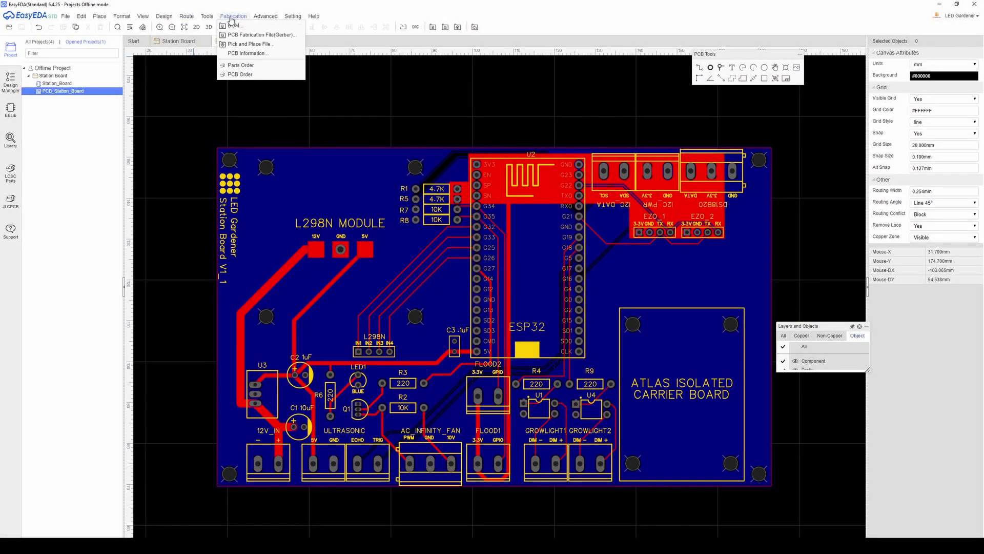
pyautogui.click(245, 34)
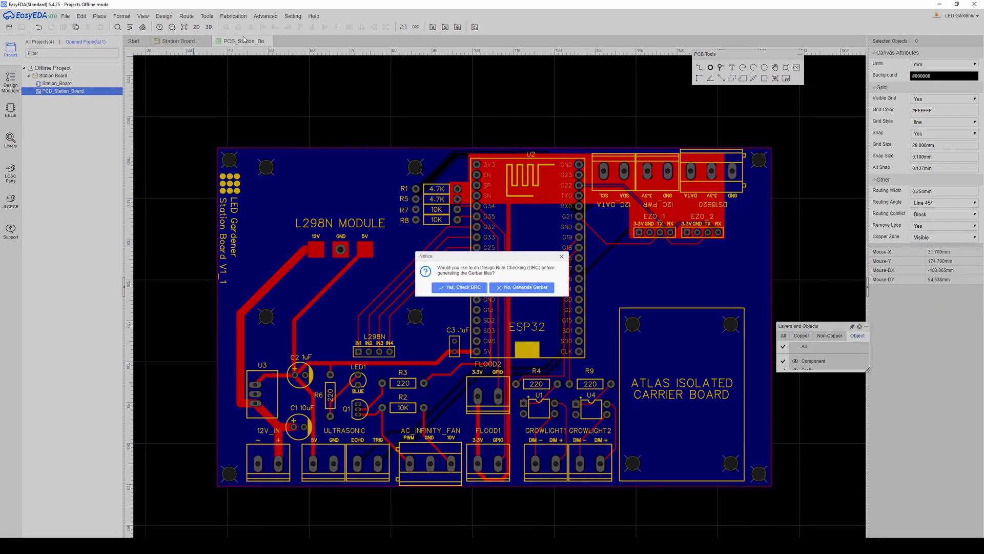
pyautogui.click(446, 288)
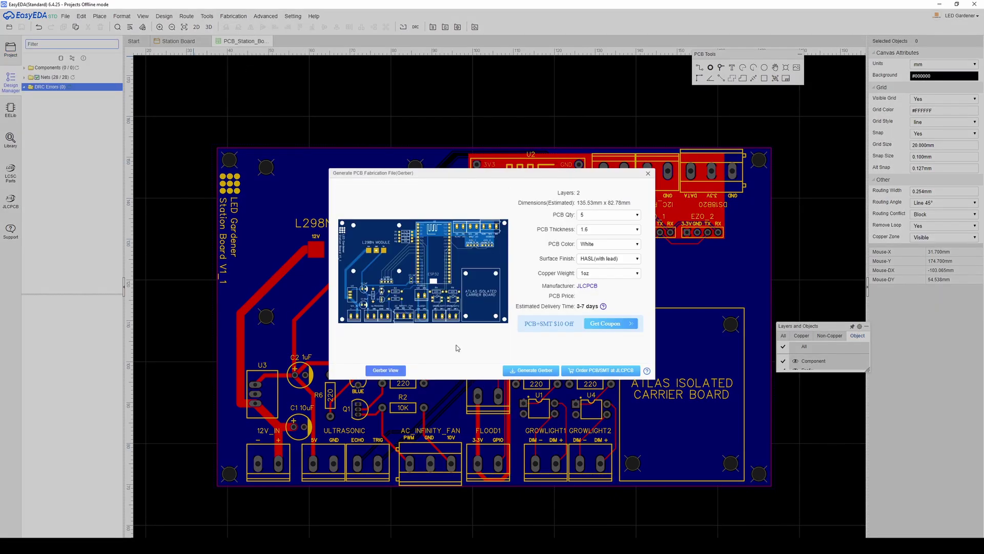
# Step: Set PCB colour to Black and surface finish to LeadFree HASL-RoHS
pyautogui.click(603, 248)
pyautogui.click(593, 286)
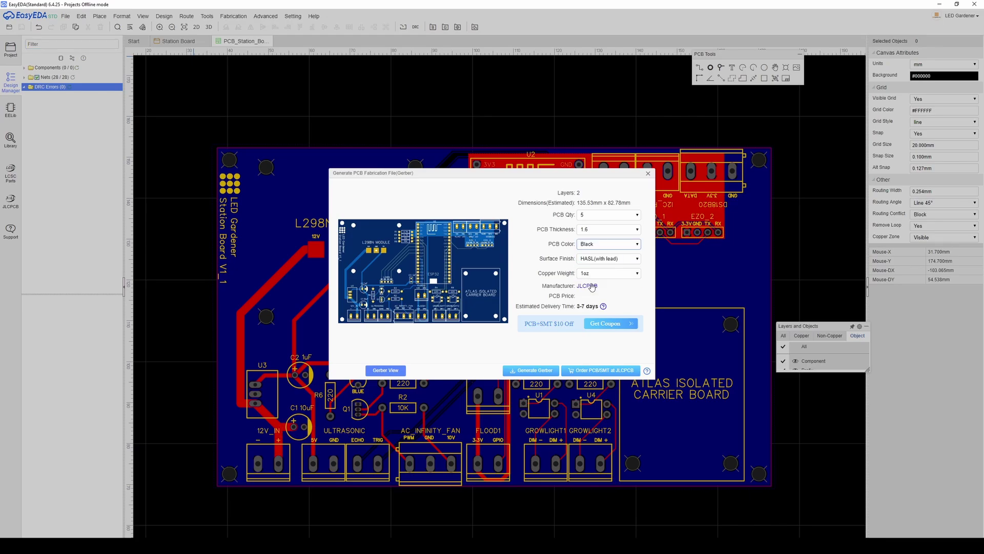
pyautogui.click(595, 259)
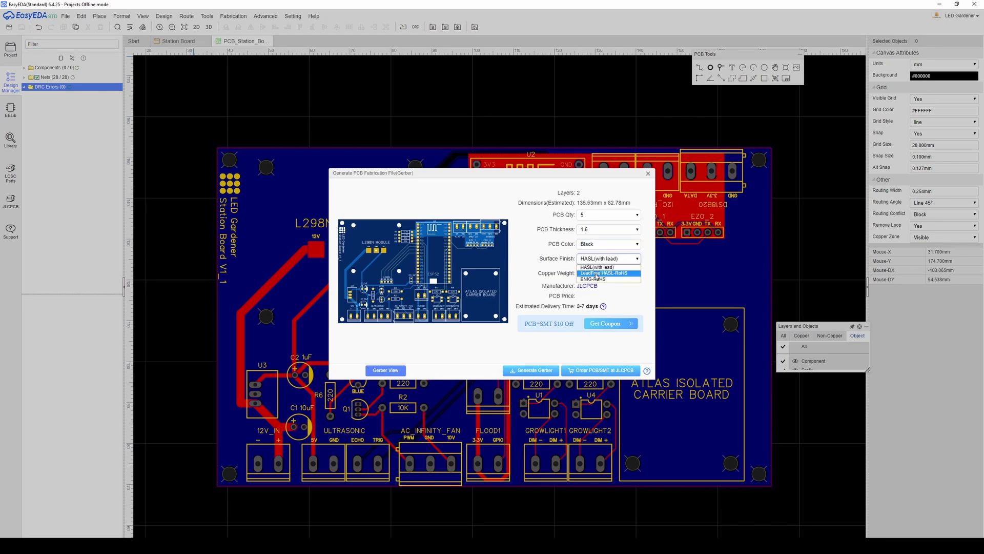
pyautogui.click(596, 273)
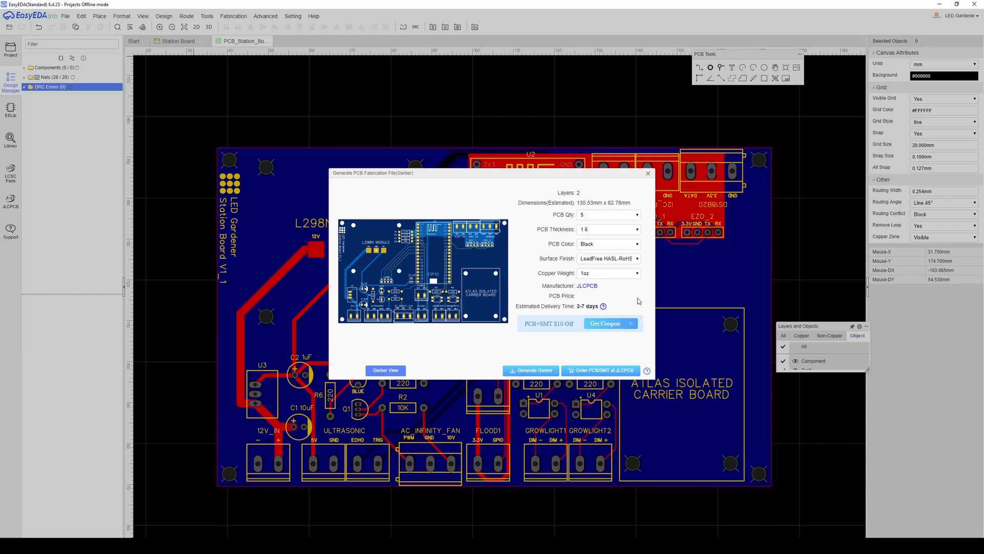
# Step: Generate the Gerber files, bringing up the save window for Gerber_PCB_Station_Board.zip
pyautogui.click(548, 371)
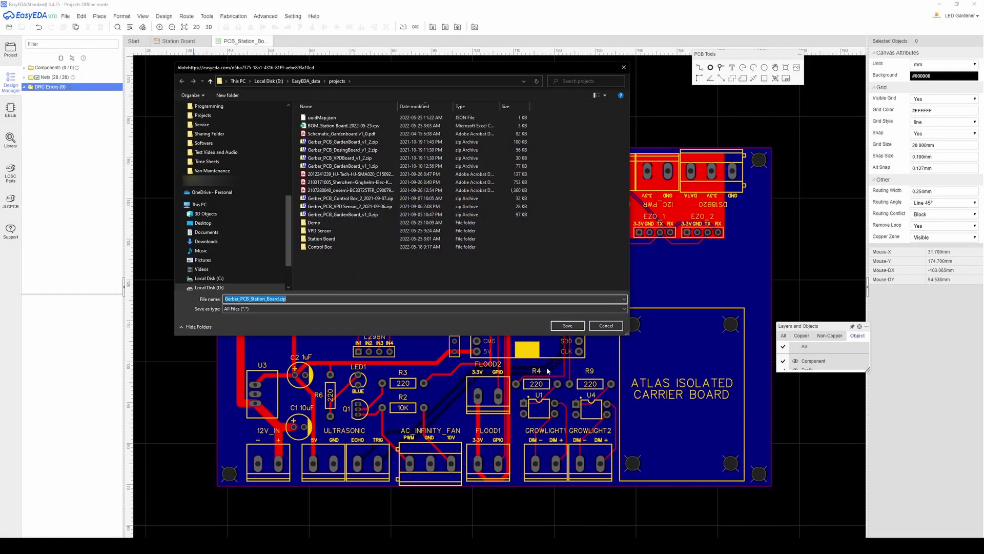